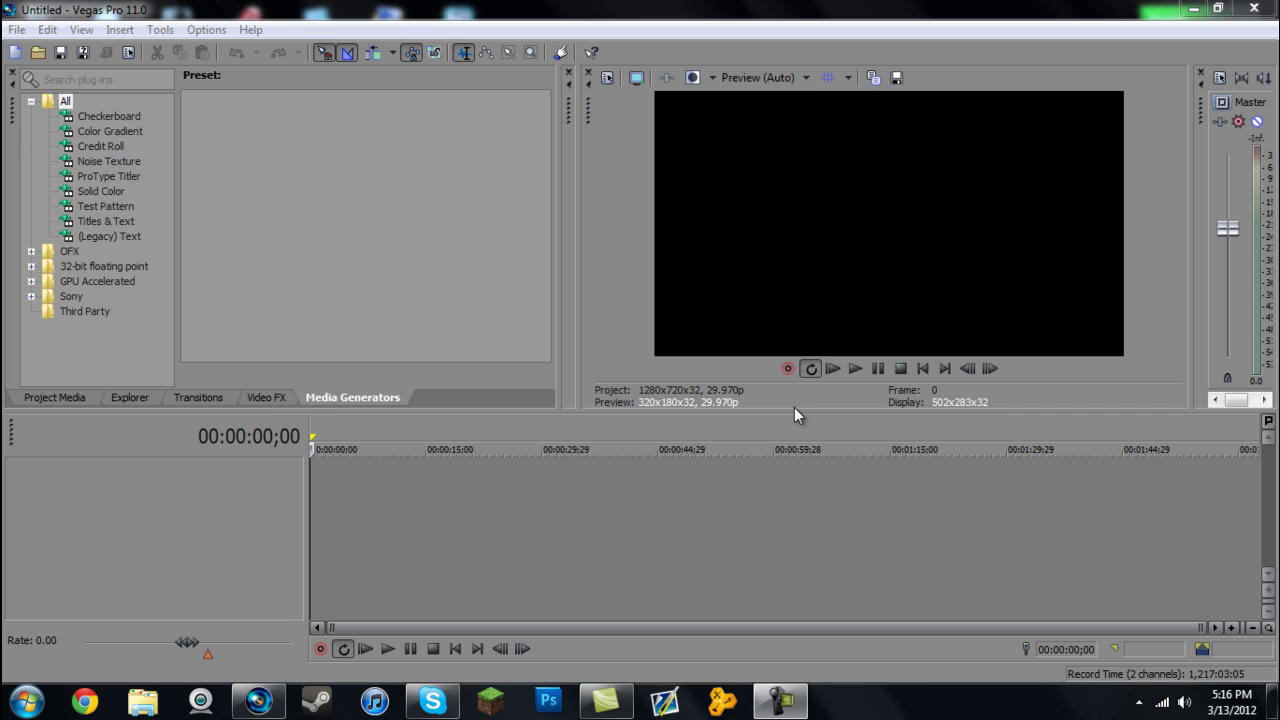
Load the ttc12 intro clip from Desktop > user folder > My Videos onto the timeline.
click(38, 52)
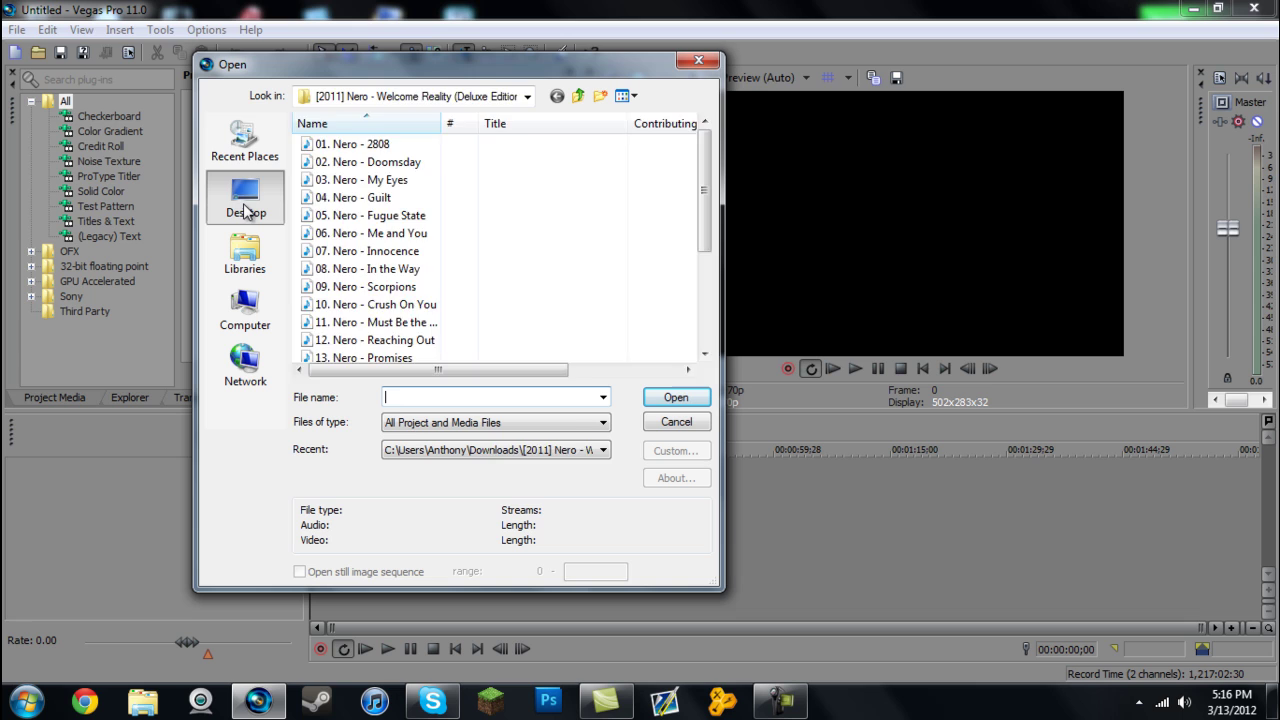
click(245, 210)
double_click(437, 249)
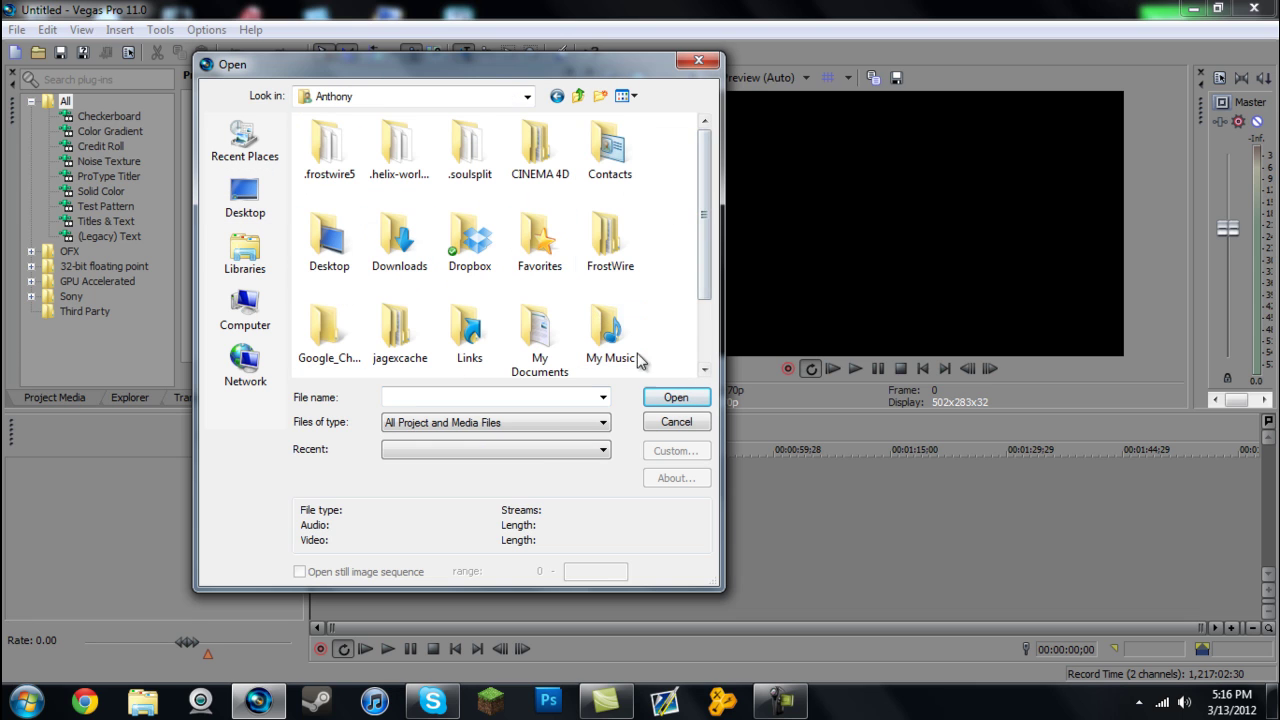
scroll(640, 360, down, 2)
double_click(402, 326)
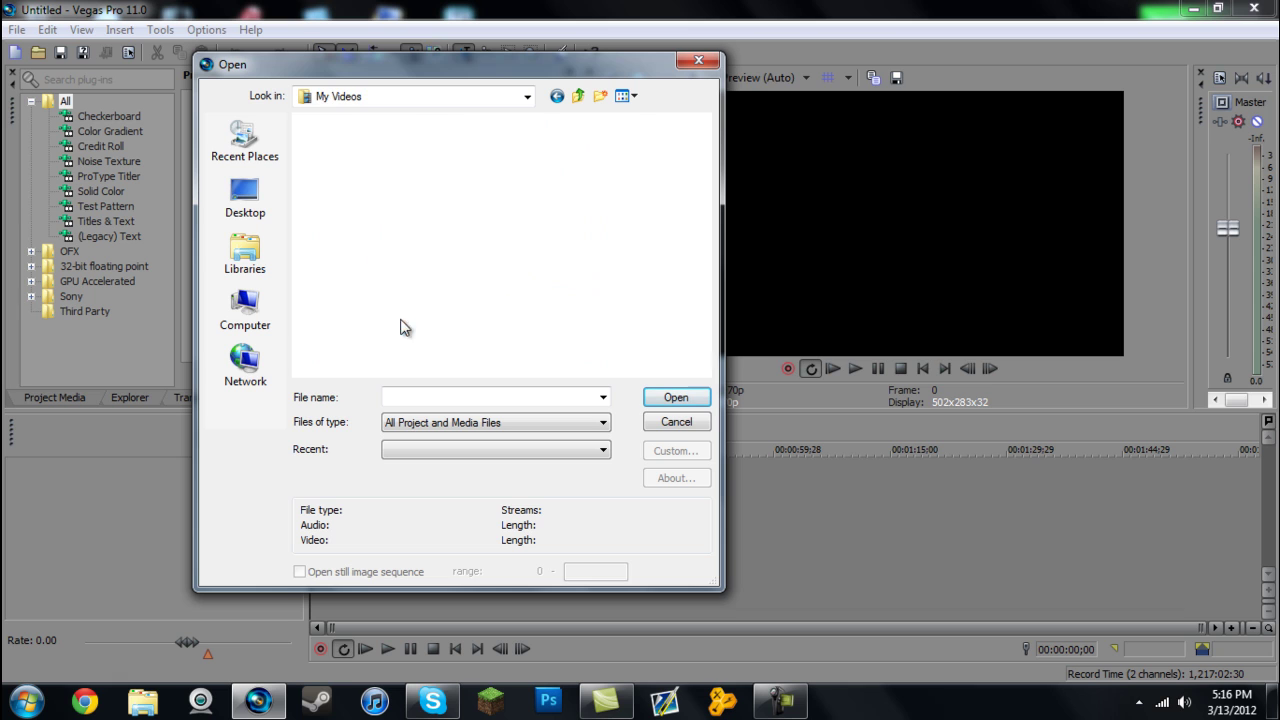
scroll(706, 372, down, 2)
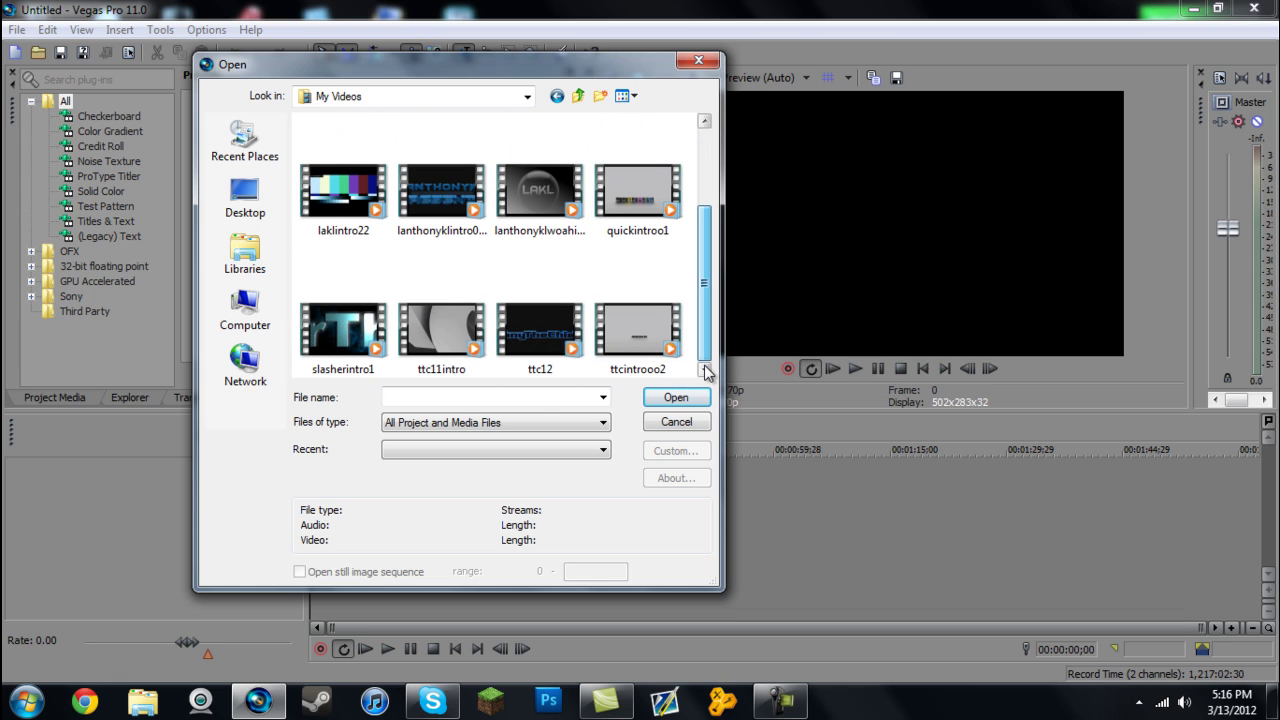
double_click(500, 335)
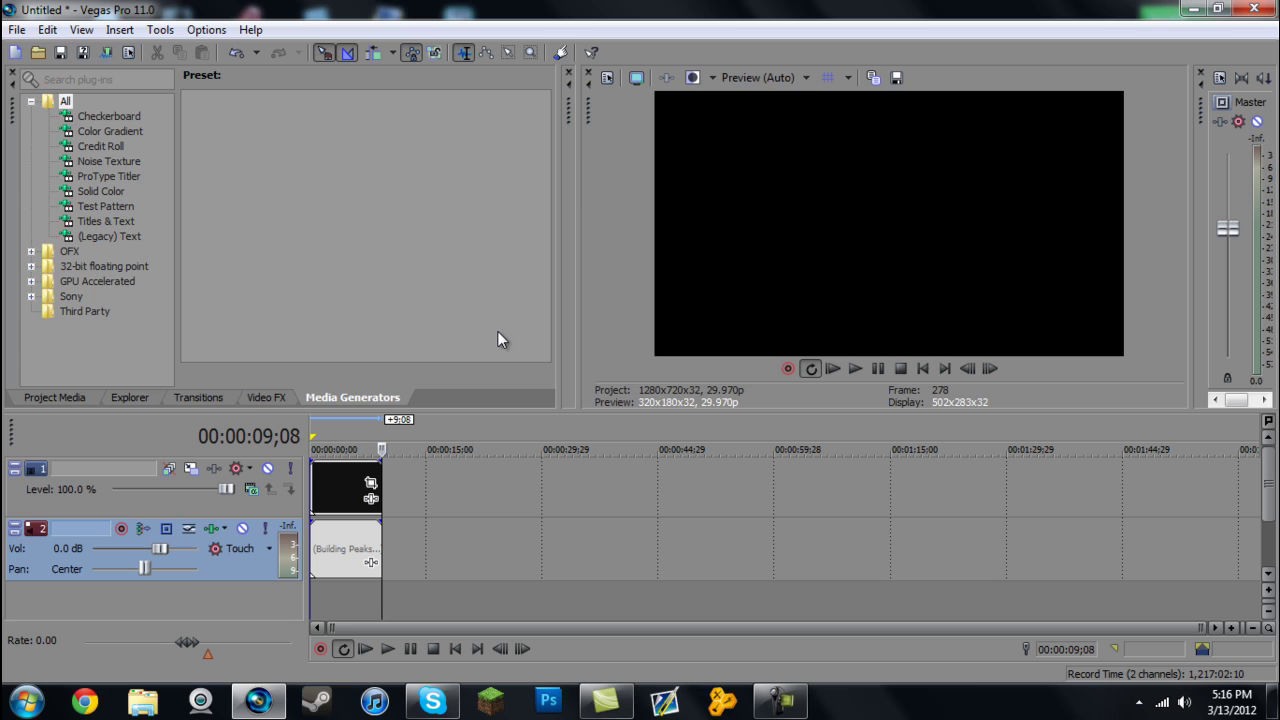
Open File > Render As and pick the YT 720p HD template under Windows Media Video V11.
click(17, 30)
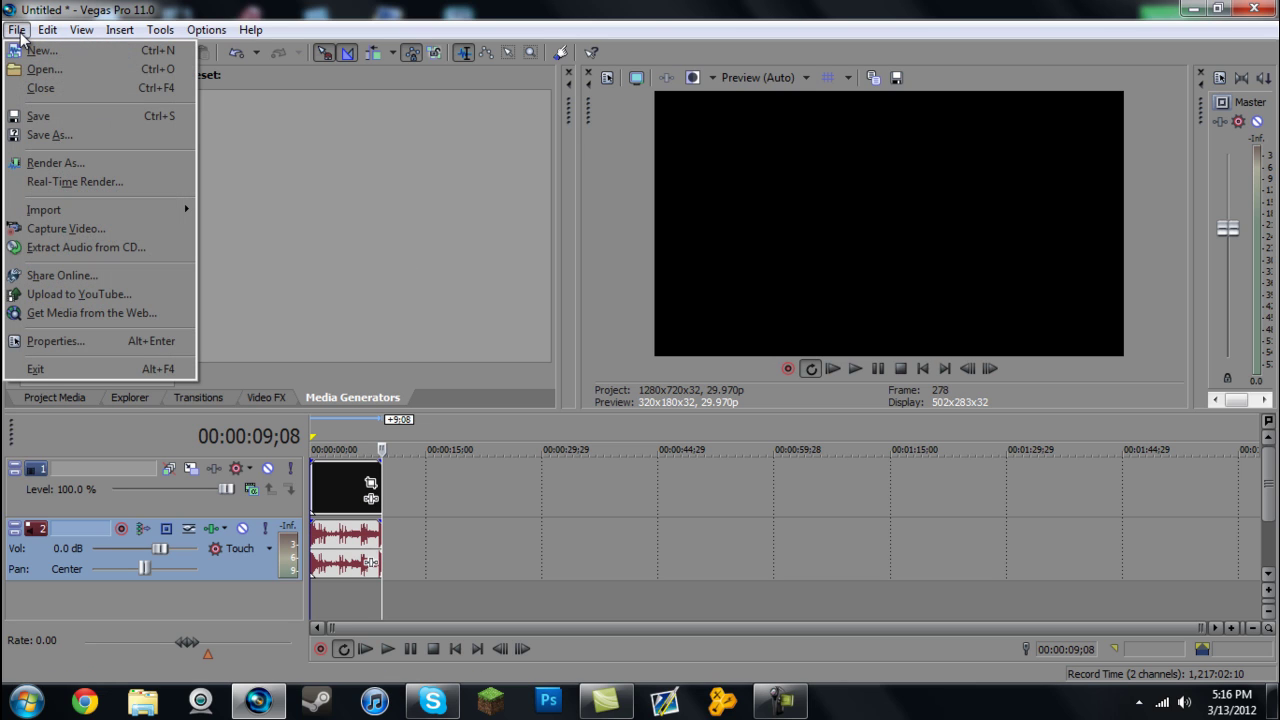
mouse_move(47, 30)
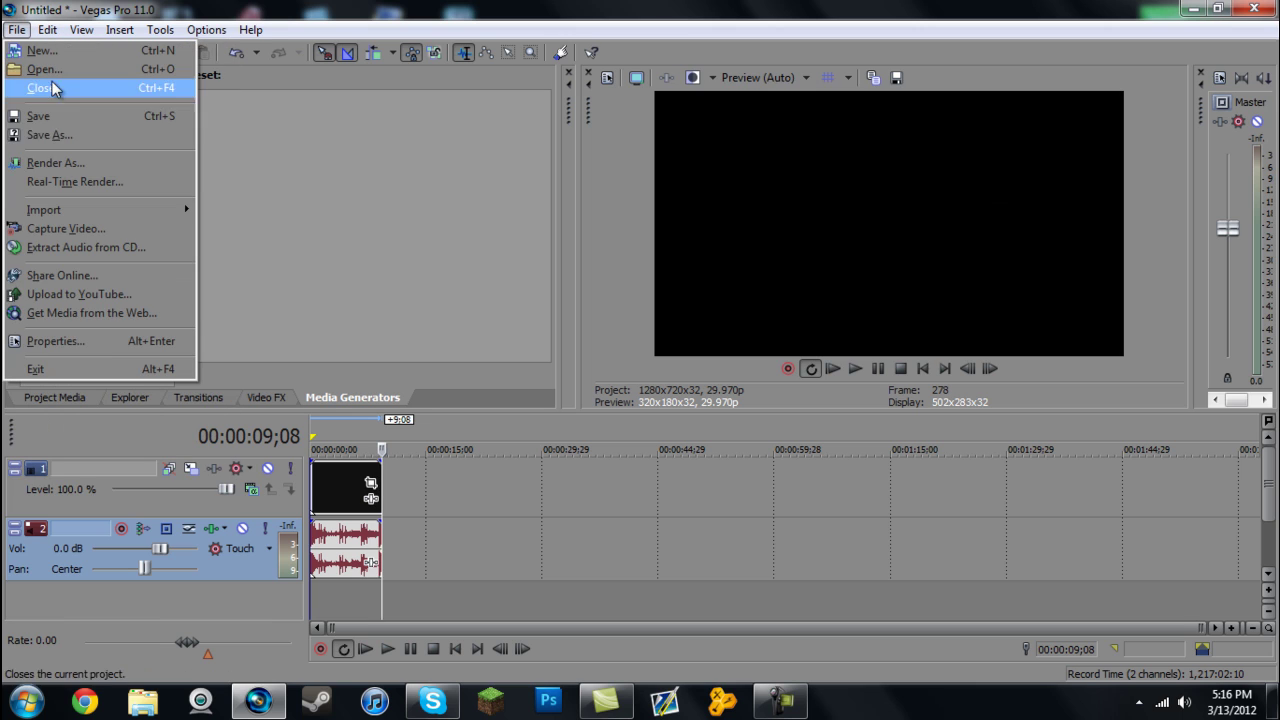
click(88, 158)
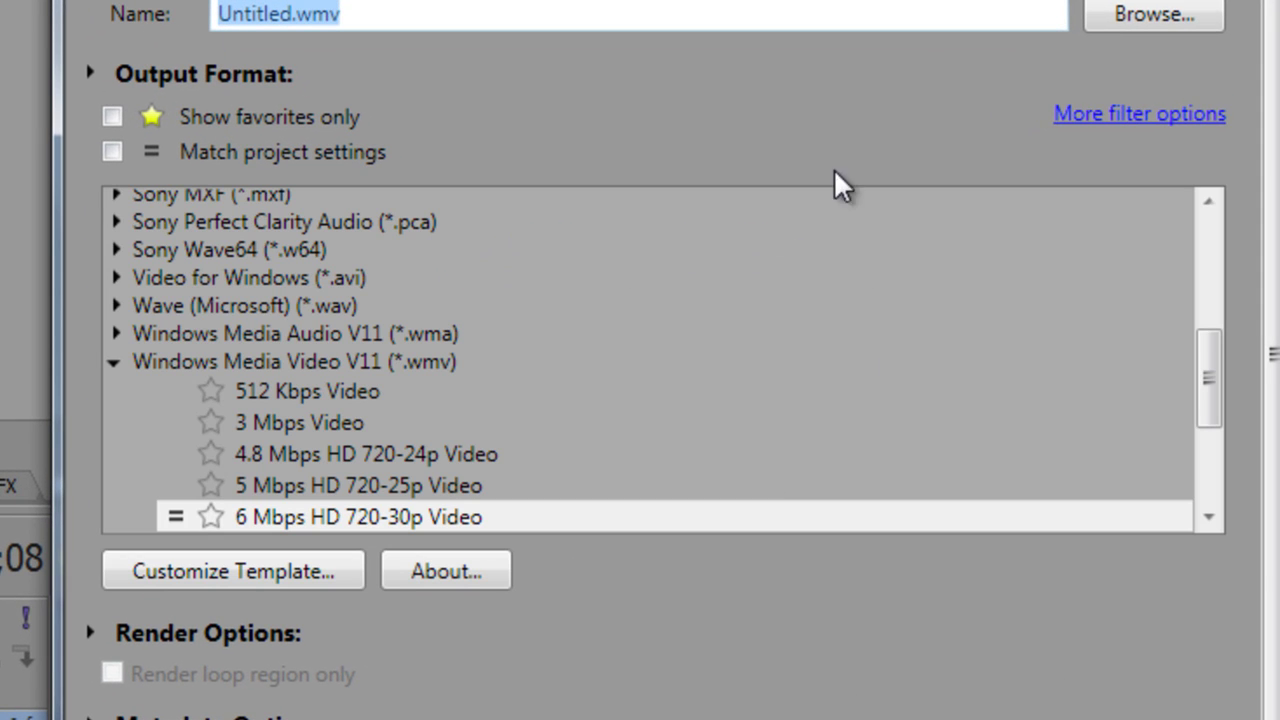
mouse_move(1209, 390)
mouse_down()
mouse_move(1208, 463)
mouse_move(1203, 414)
mouse_up()
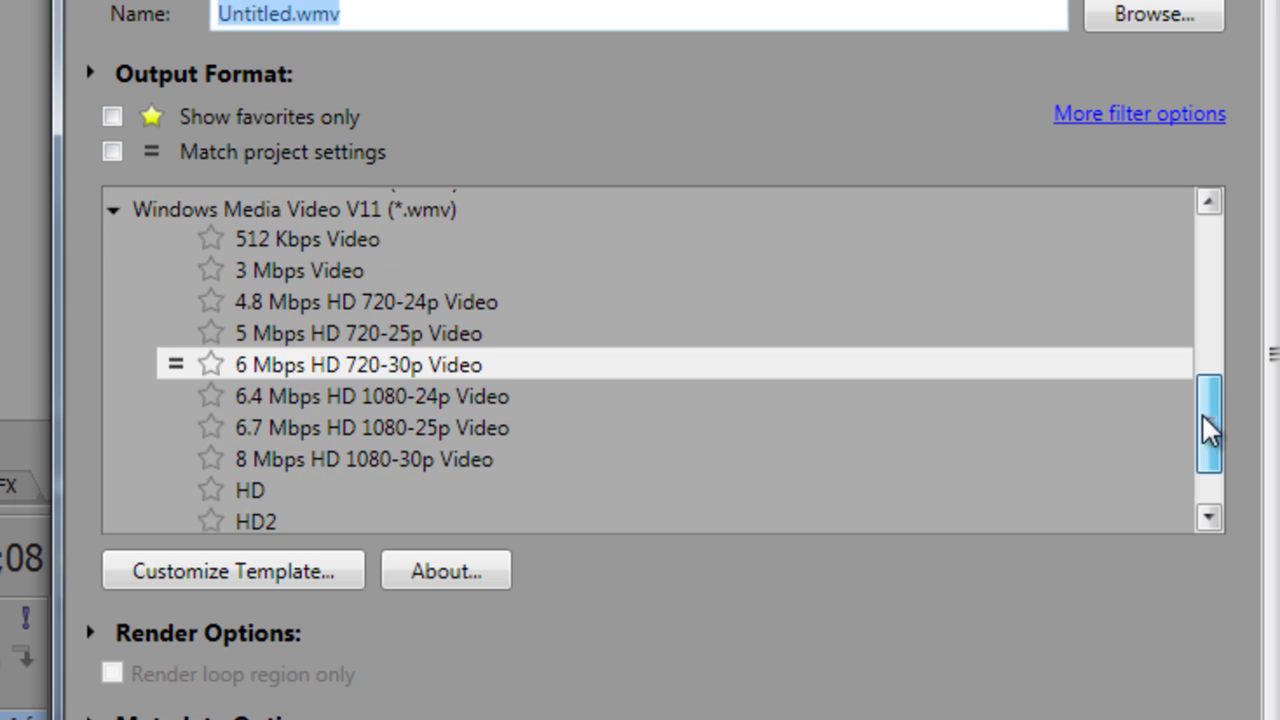
click(390, 366)
scroll(1213, 420, down, 1)
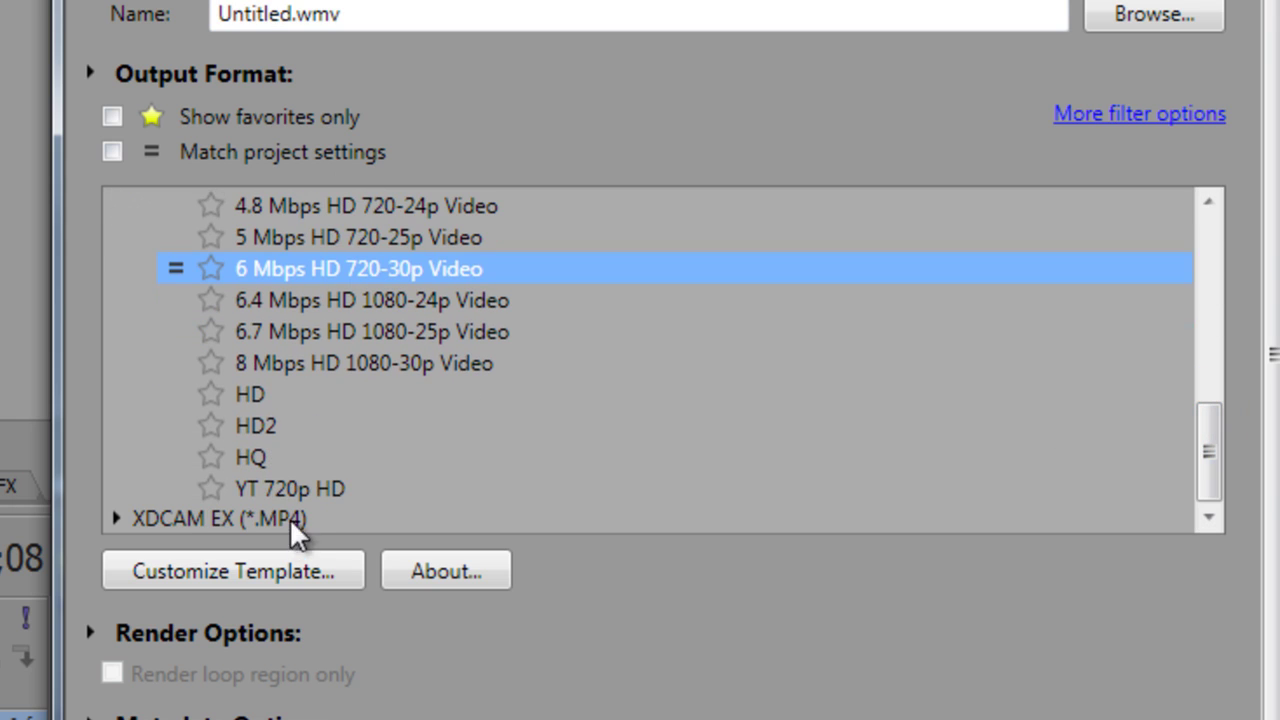
click(300, 490)
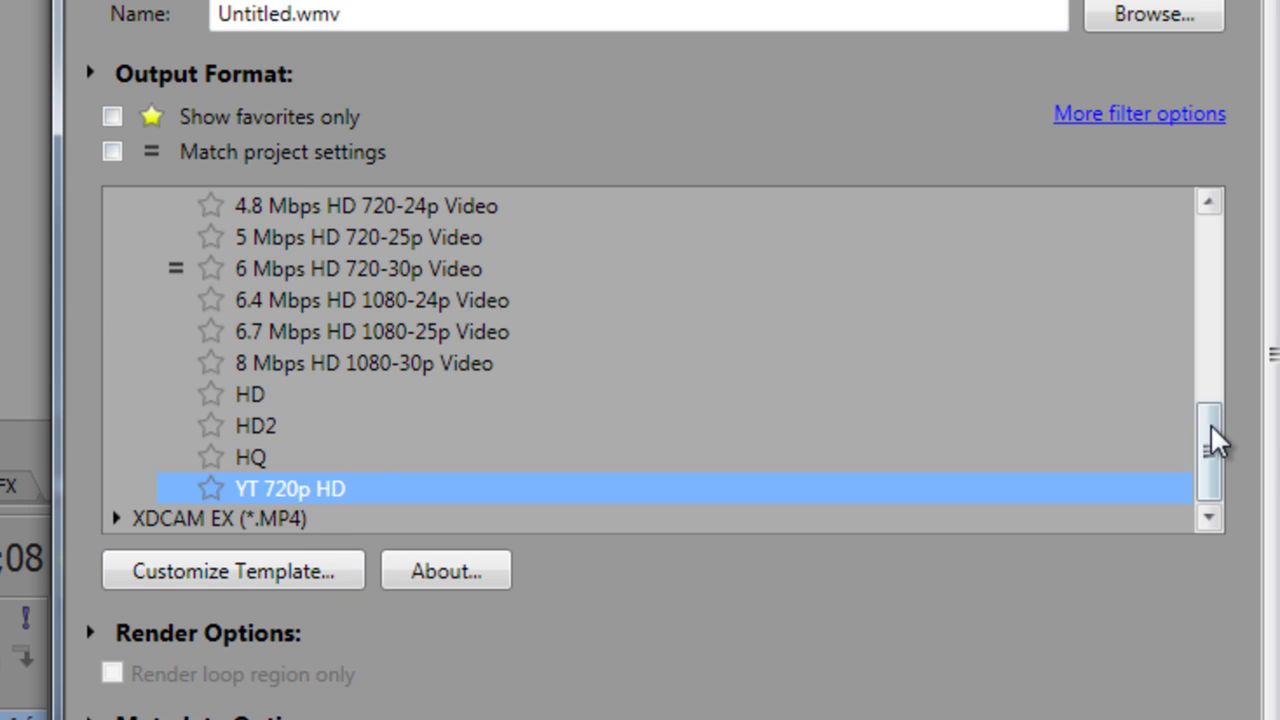
Compare with the 6 Mbps HD 720-30p Video template, then settle on YT 720p HD again.
scroll(1210, 423, up, 3)
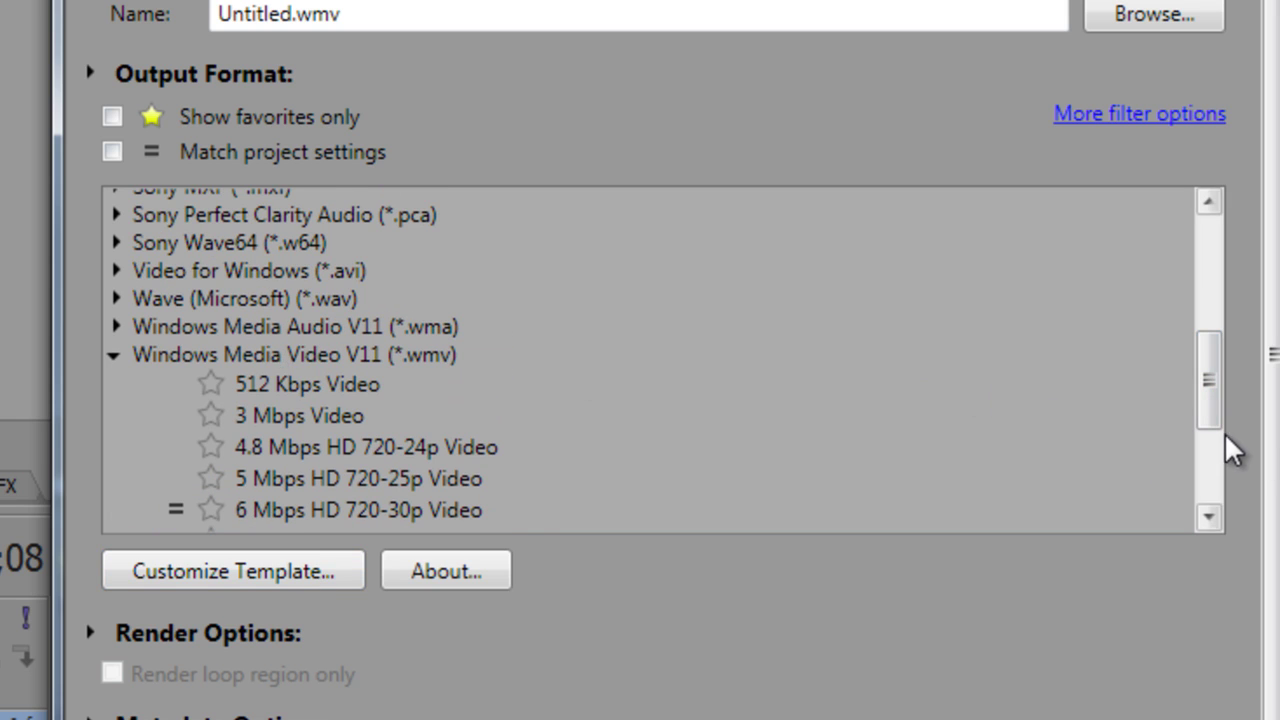
scroll(1209, 439, down, 1)
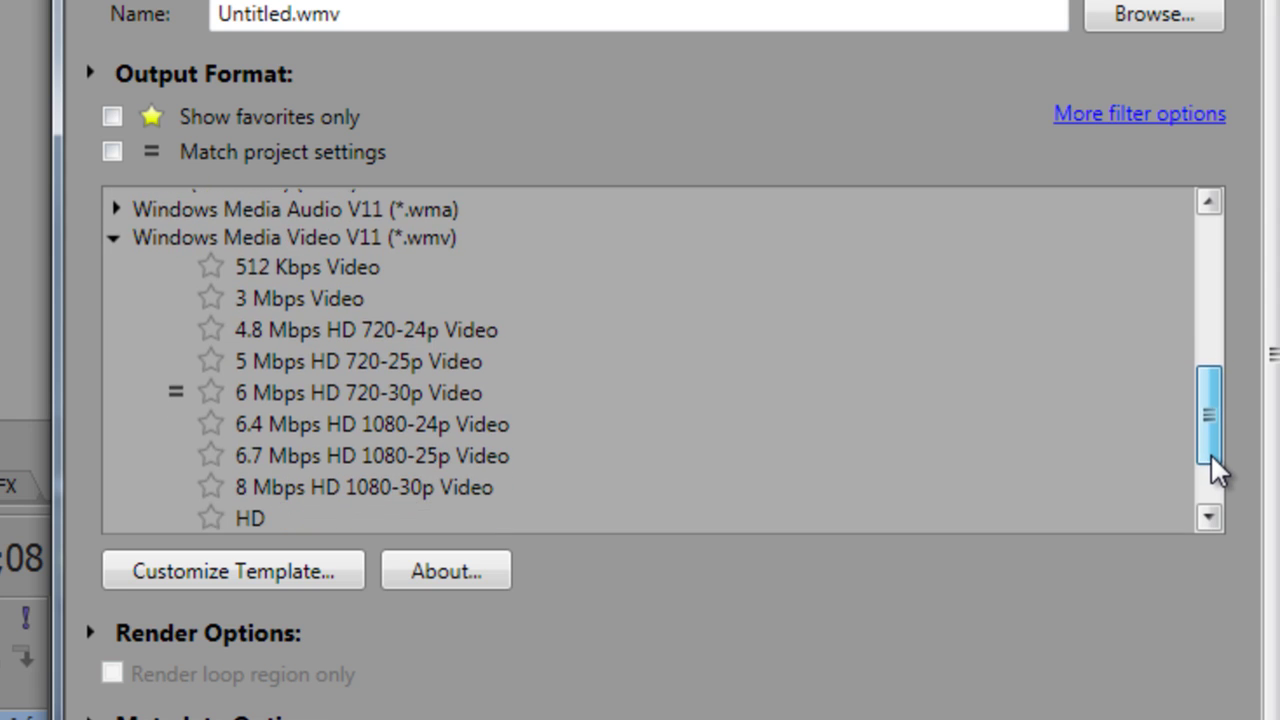
drag(1212, 453, 1217, 465)
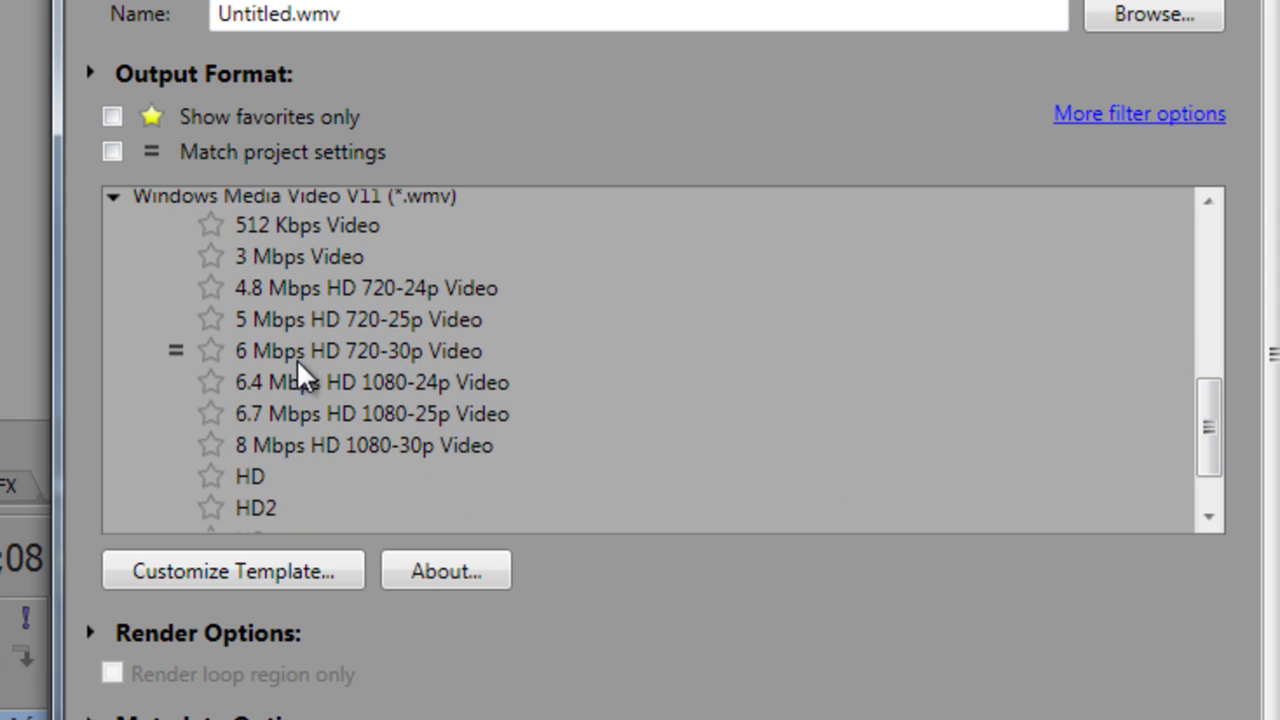
click(349, 353)
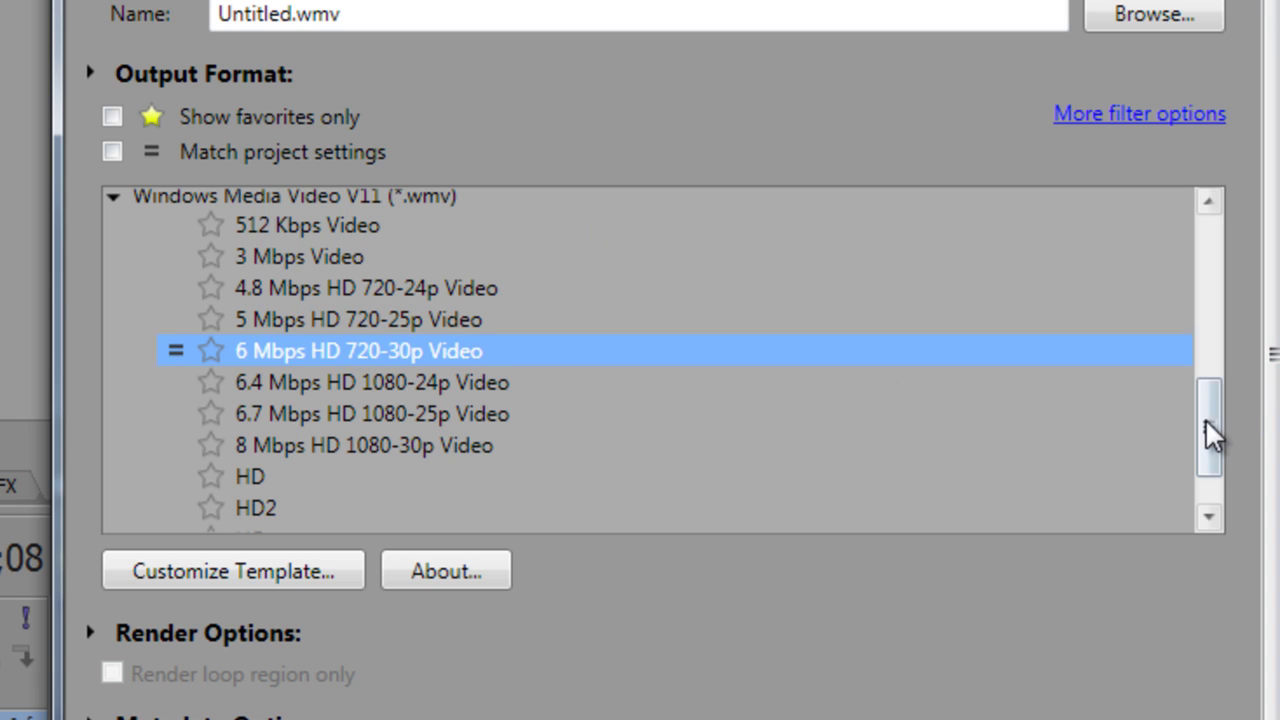
drag(1211, 434, 1210, 476)
click(277, 490)
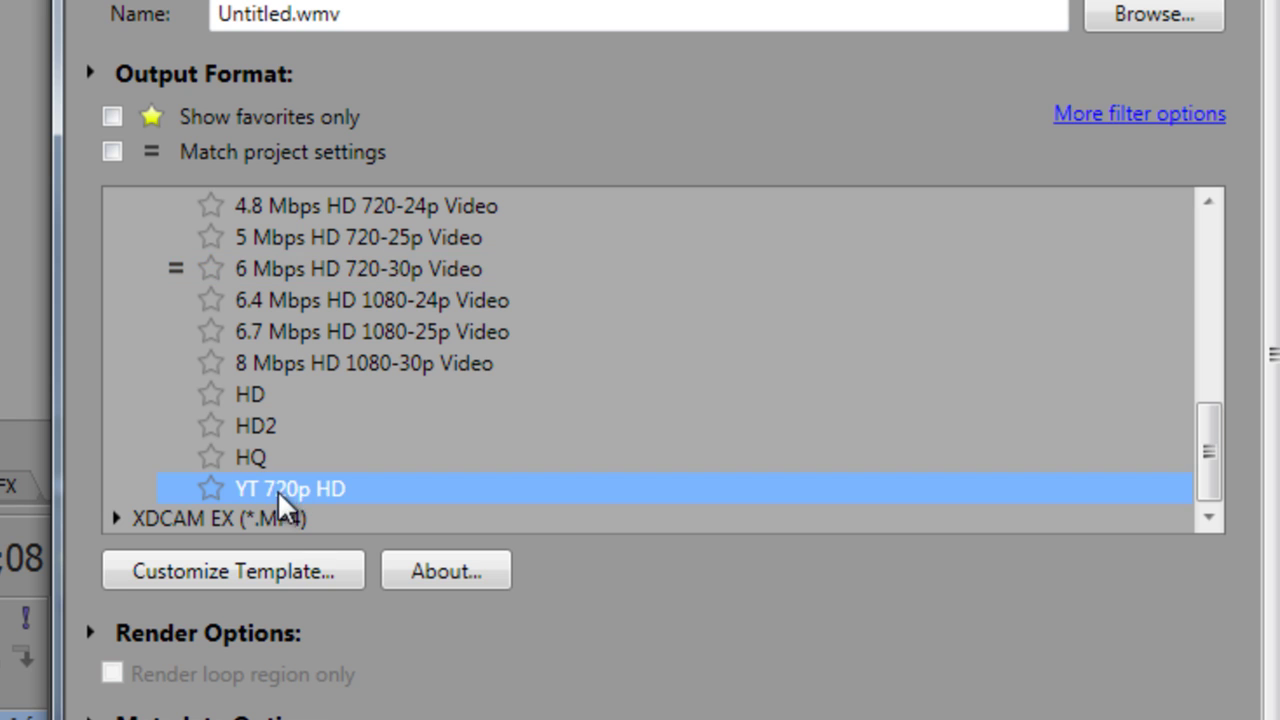
Open Customize Template and keep the audio at Windows Media Audio 9.2 with its bitrate unchanged.
click(300, 570)
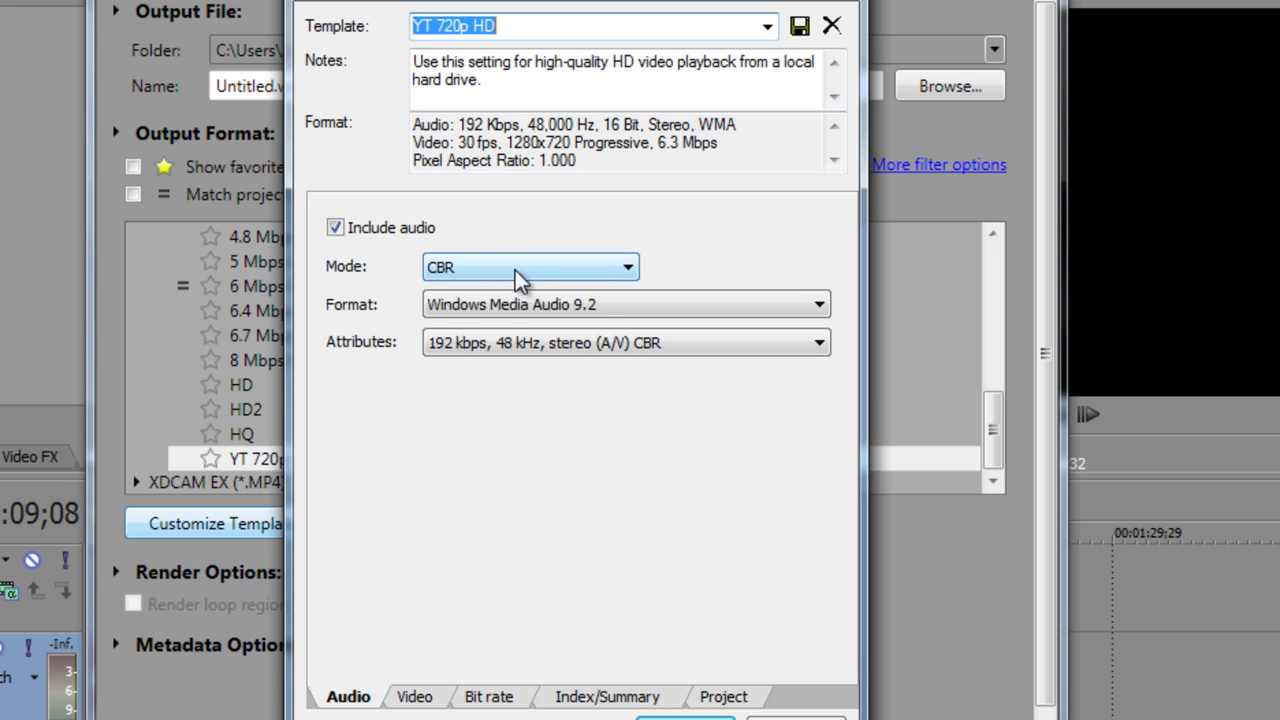
click(668, 303)
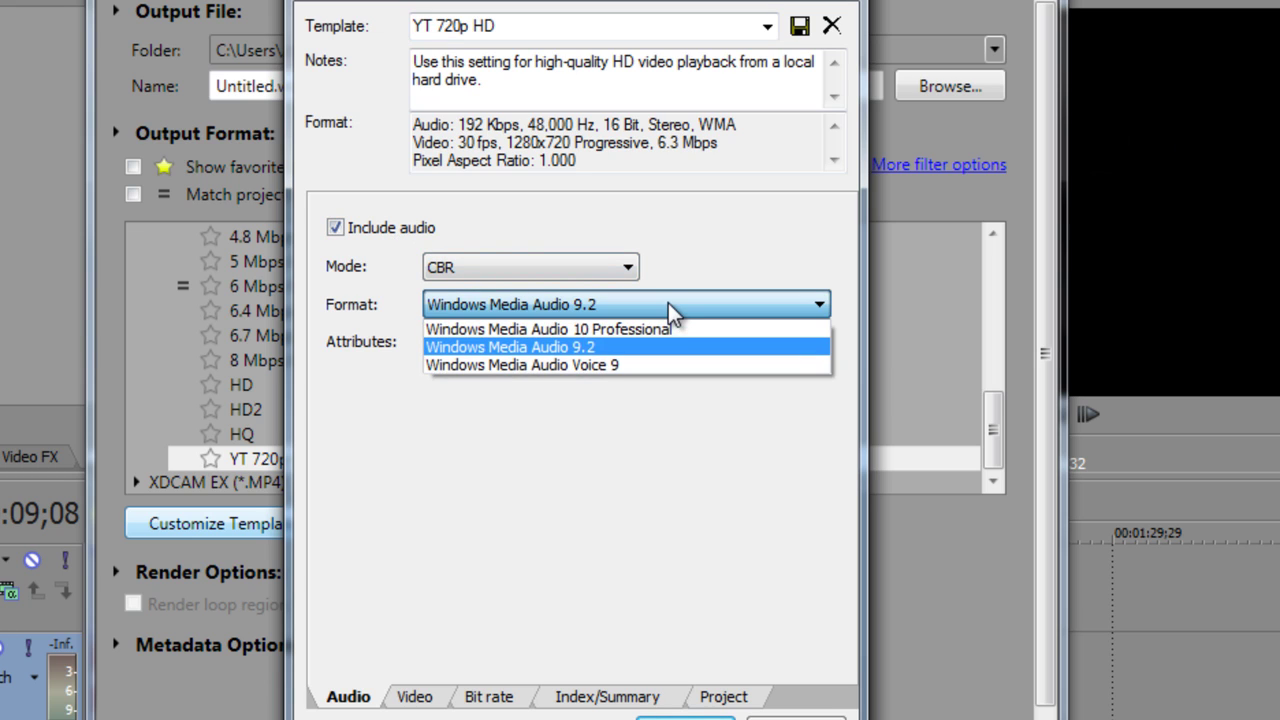
click(668, 303)
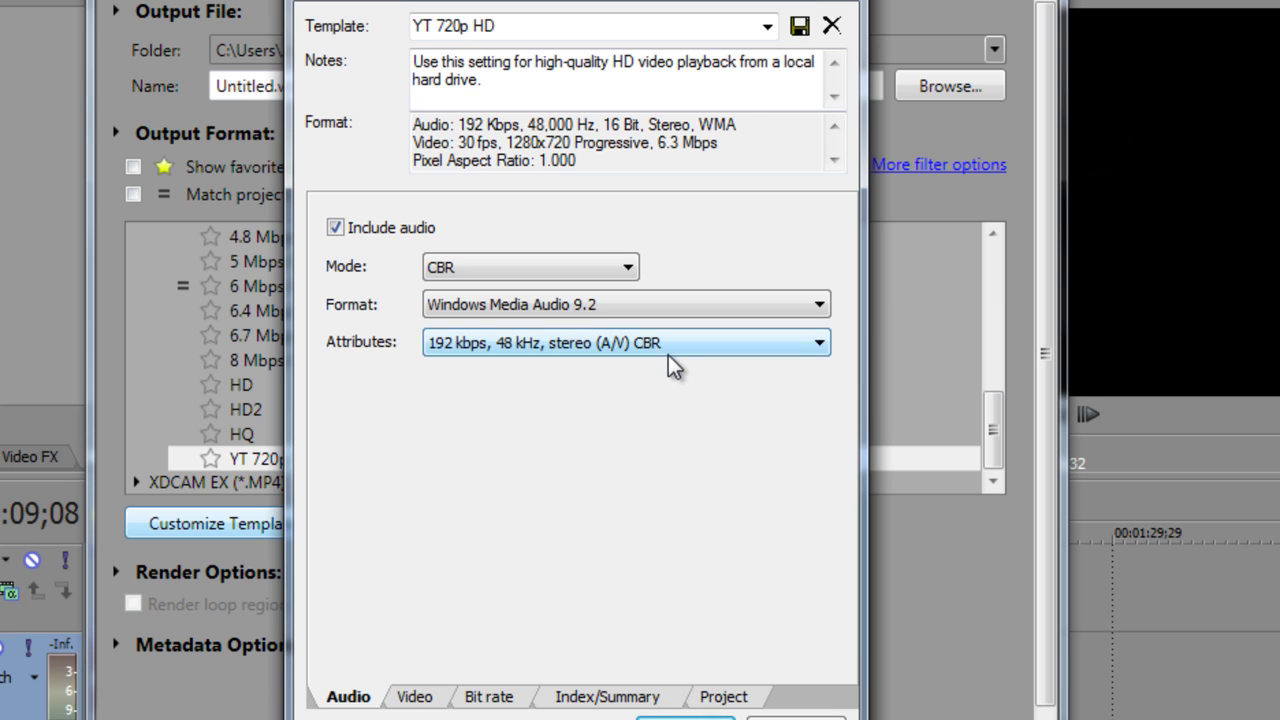
click(668, 355)
click(669, 356)
click(412, 696)
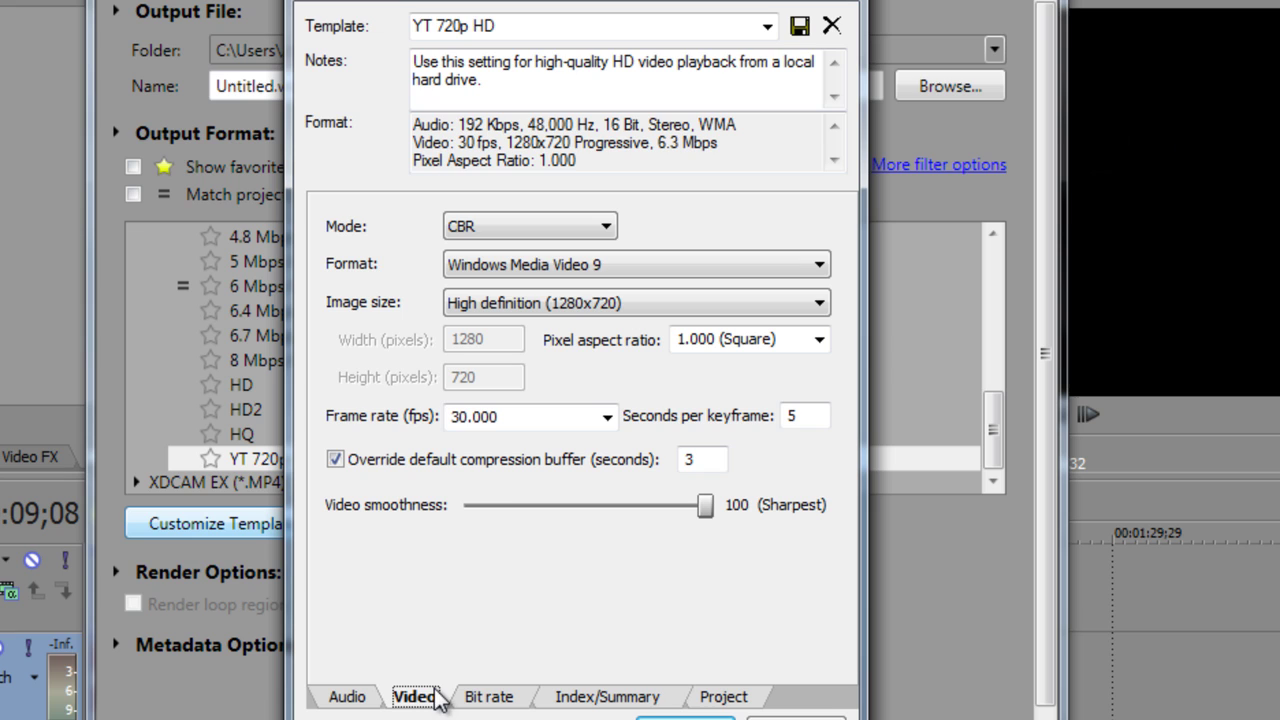
click(588, 234)
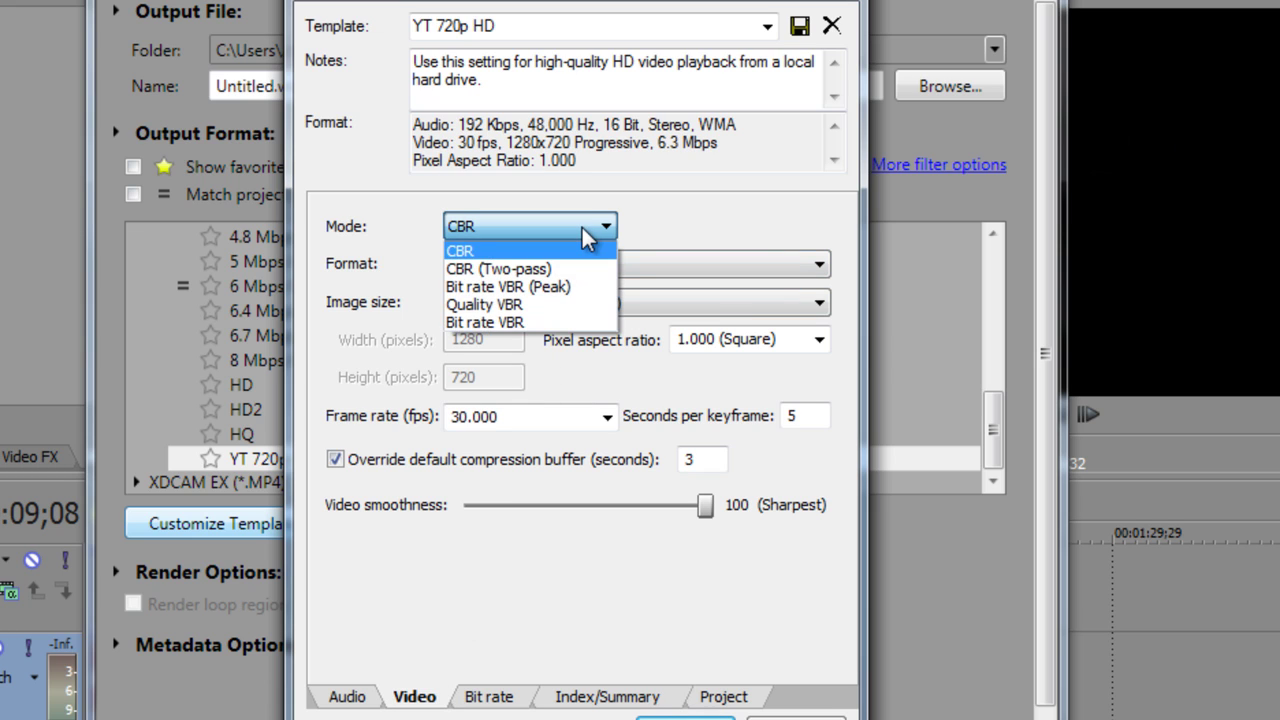
click(587, 235)
click(590, 263)
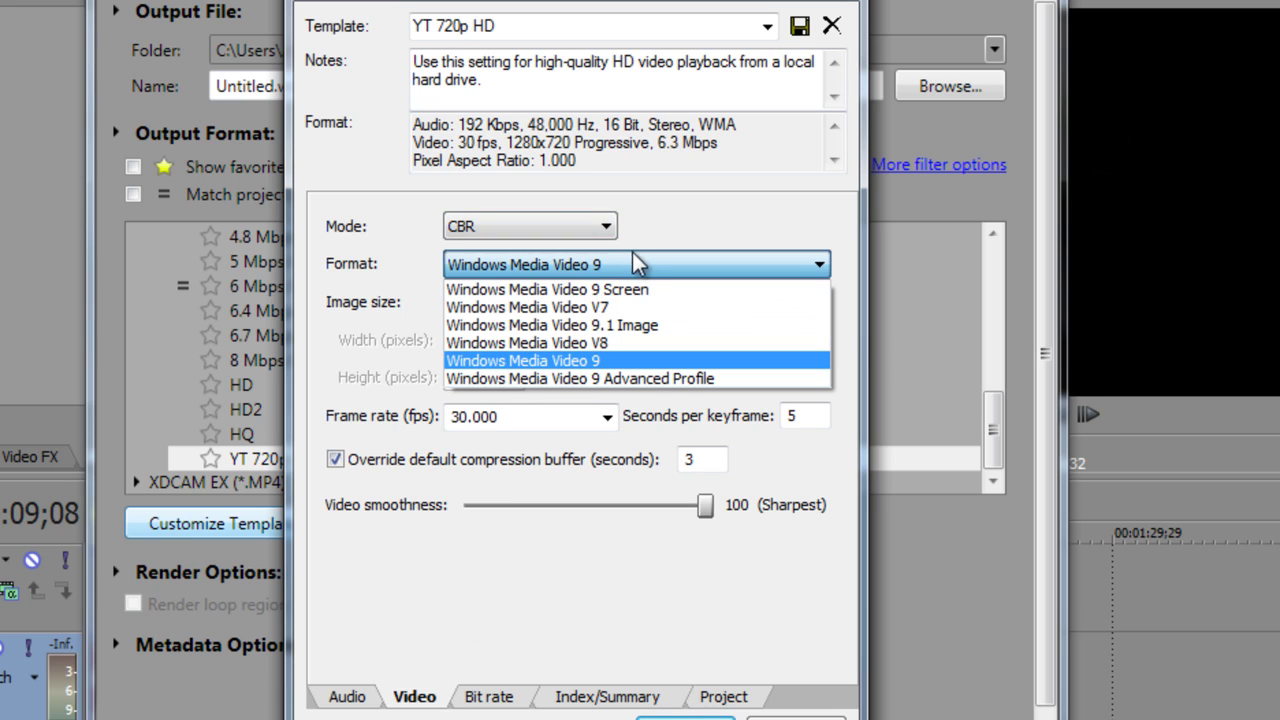
click(640, 262)
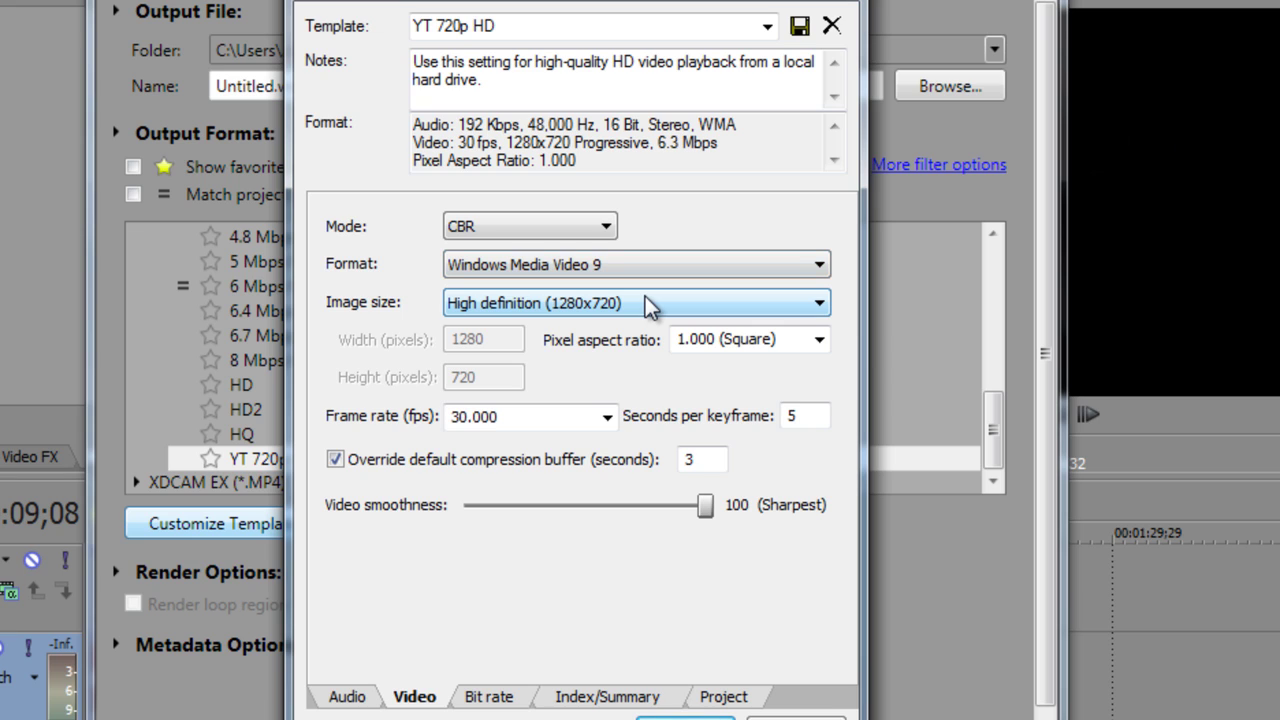
click(645, 307)
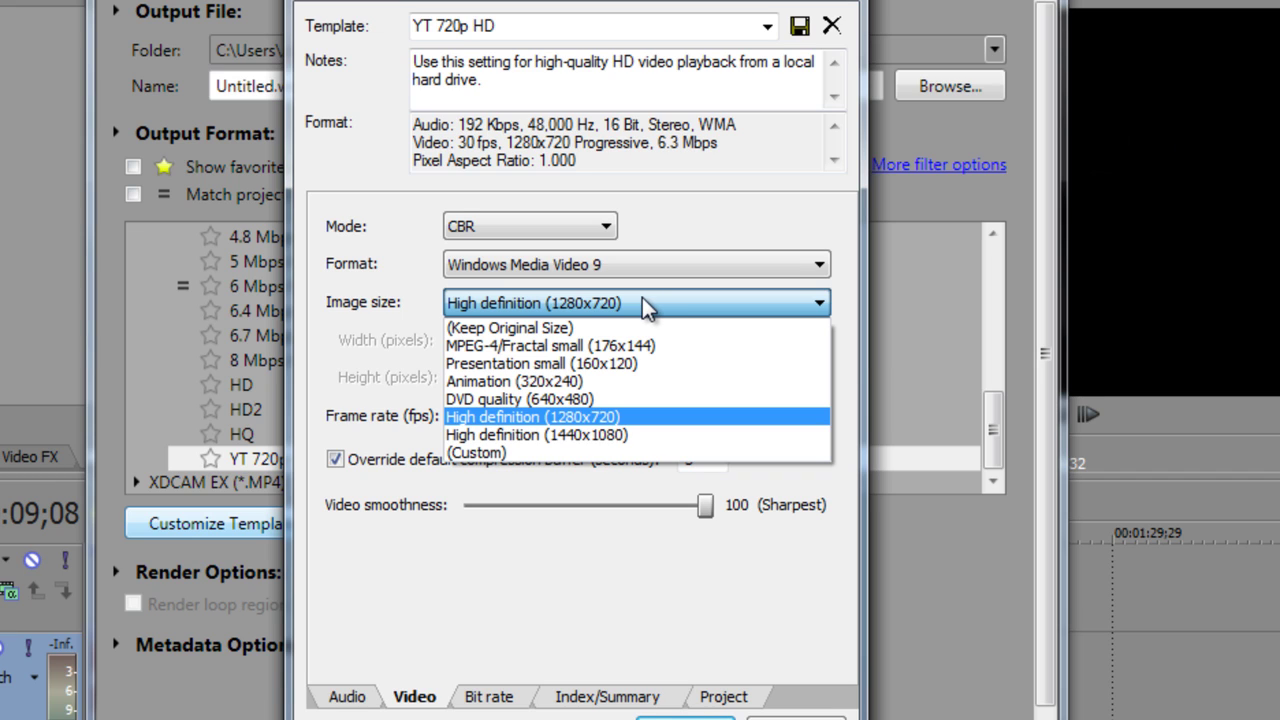
click(644, 300)
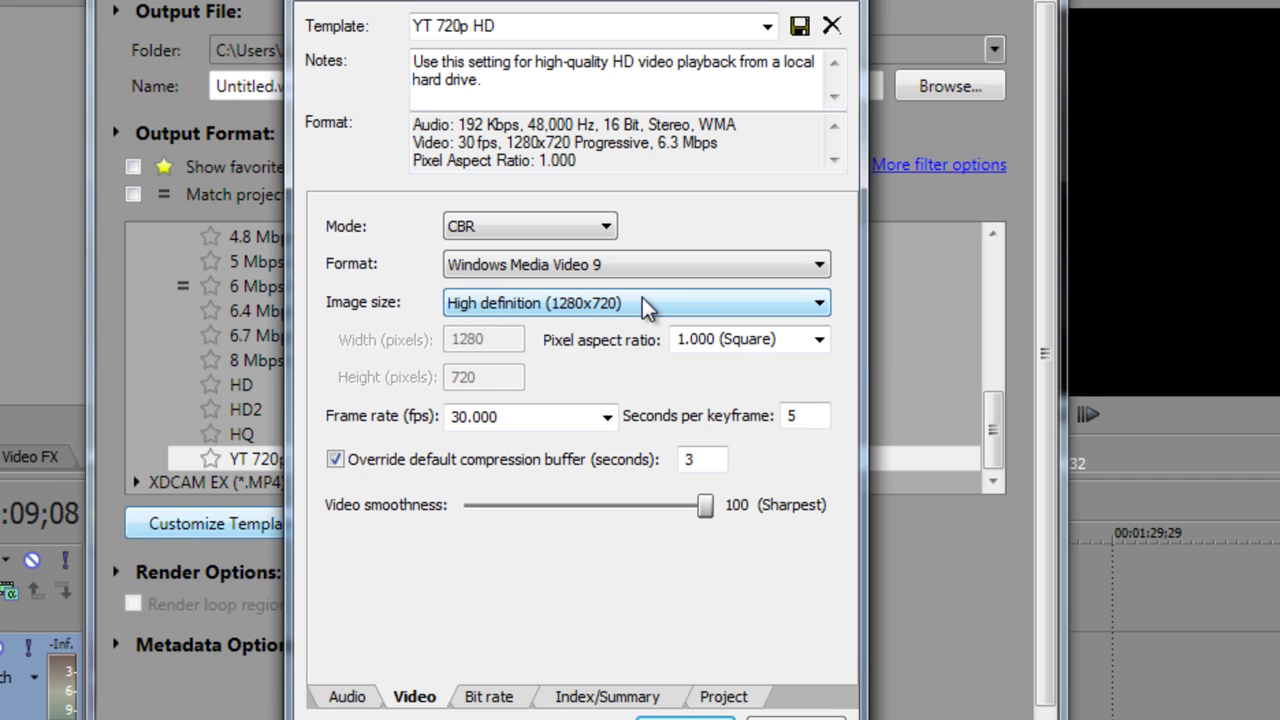
click(644, 300)
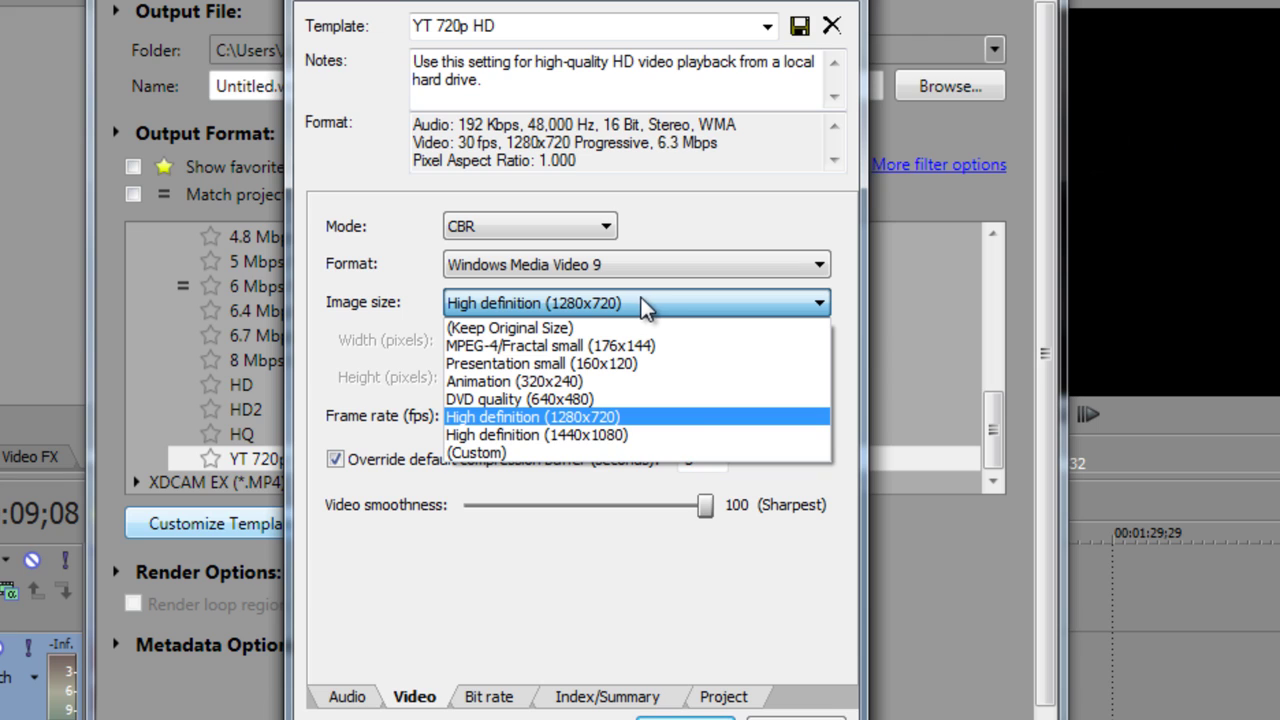
click(644, 299)
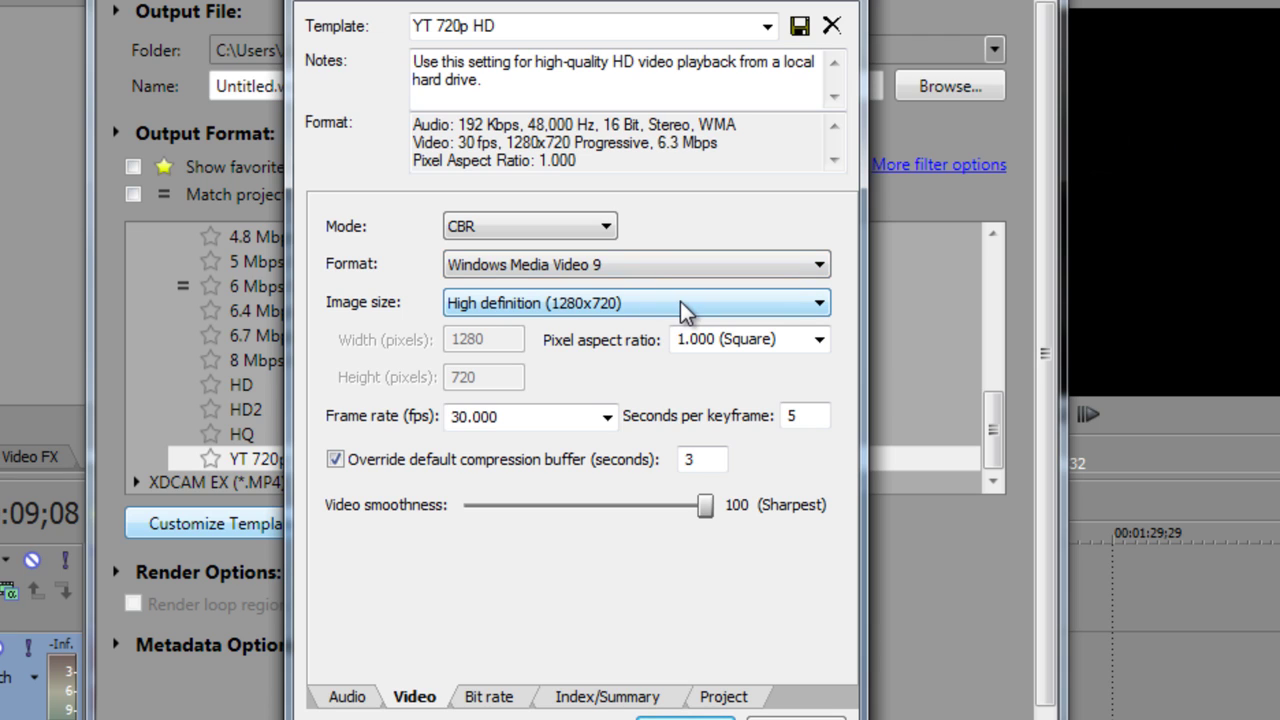
click(820, 340)
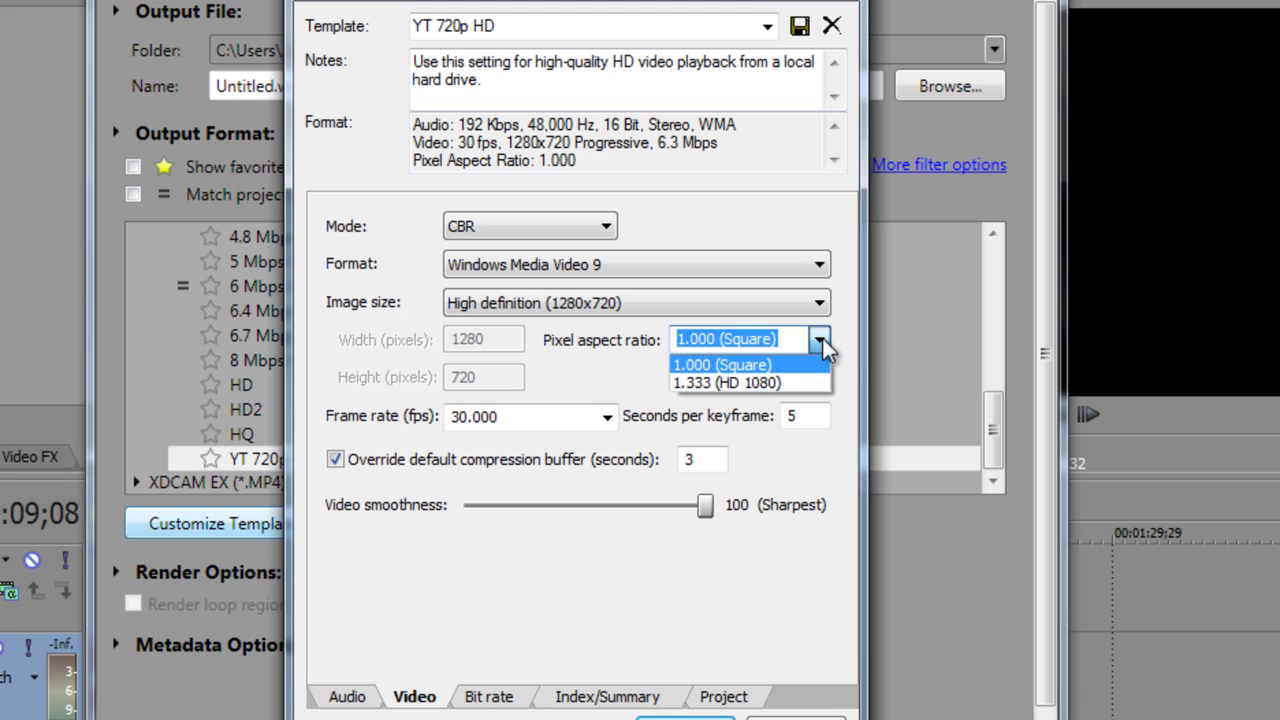
click(820, 340)
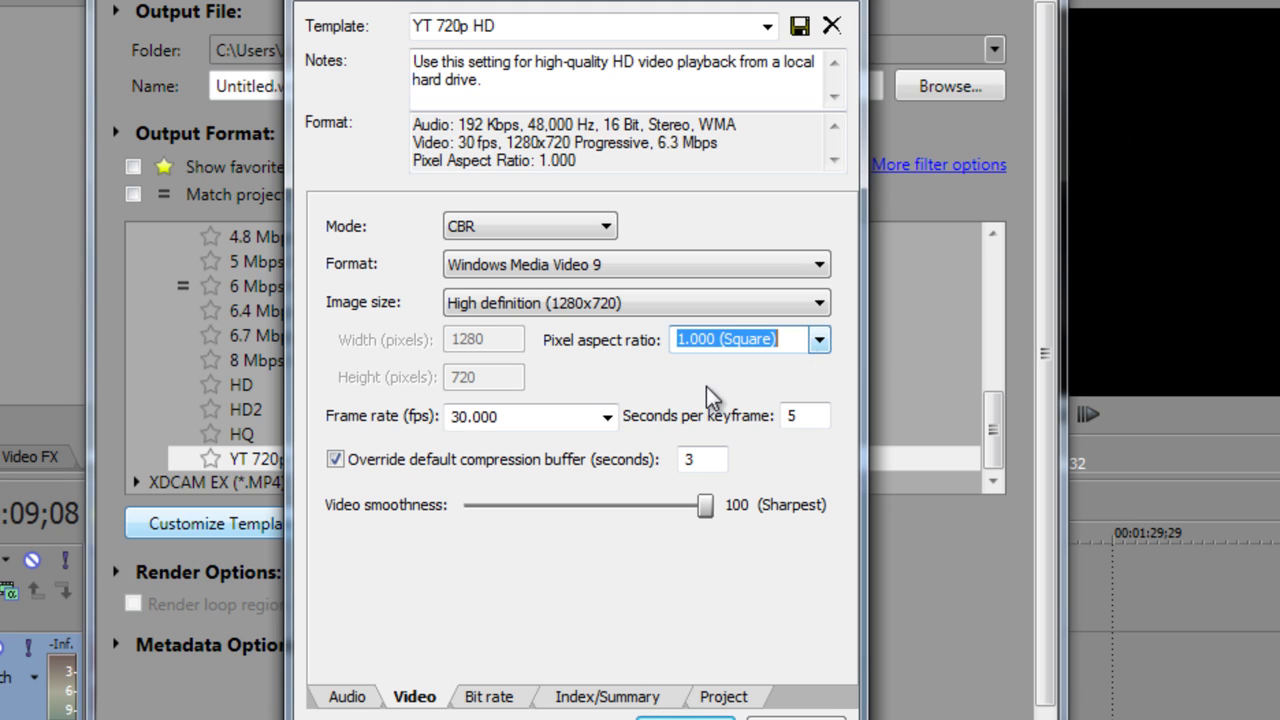
click(607, 417)
click(605, 418)
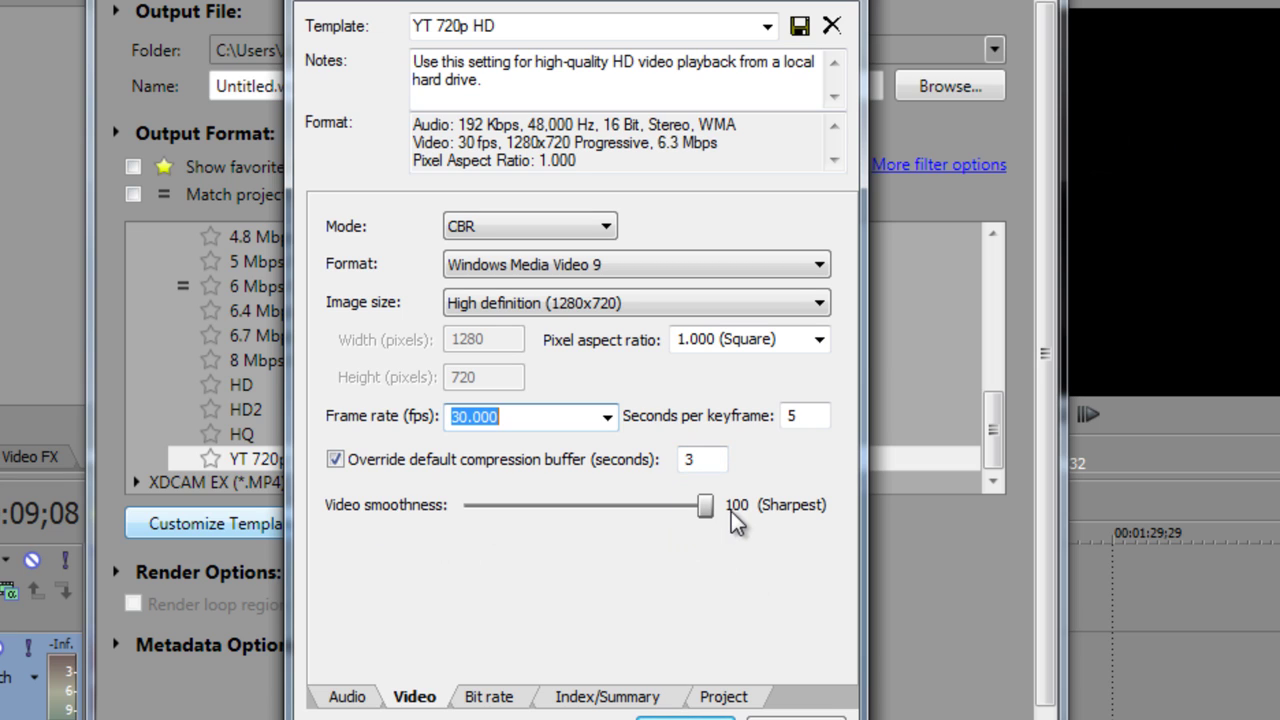
click(706, 507)
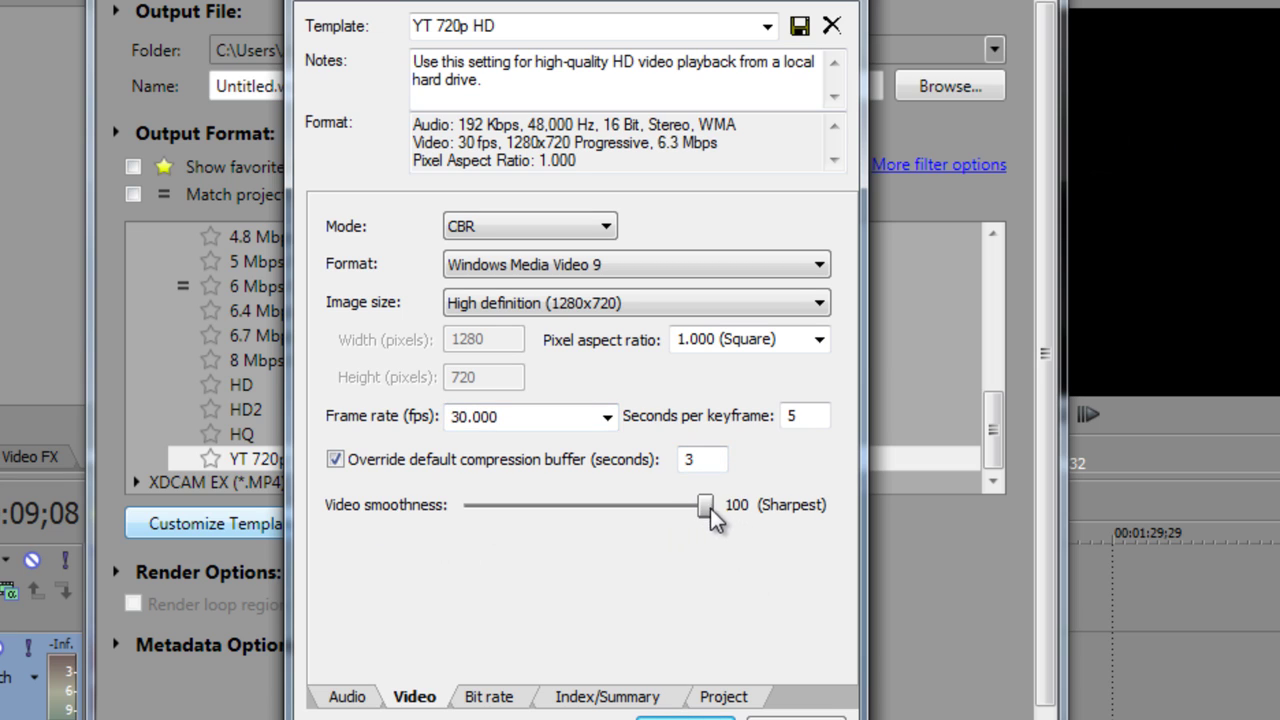
Show the Bit rate tab to confirm Internet/LAN at 4 M.
click(497, 700)
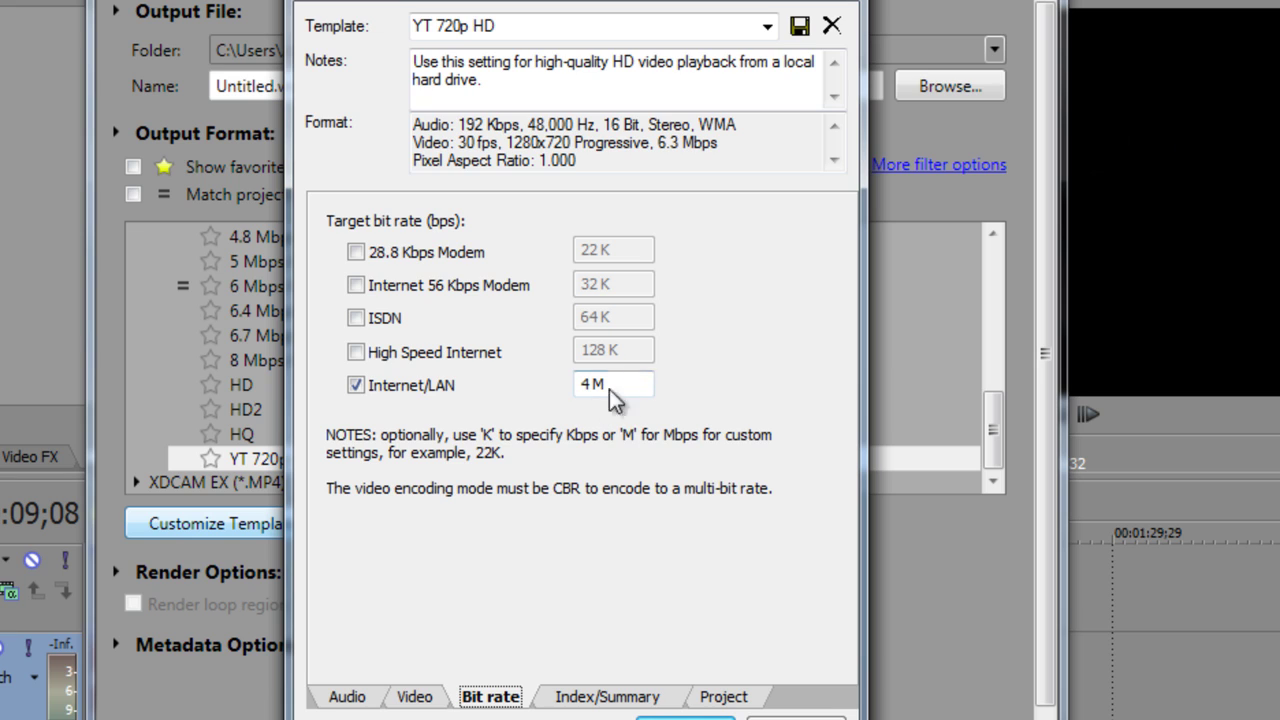
On the Project tab, keep Best rendering quality and Use Project Settings 3D mode, then select the template name.
click(586, 701)
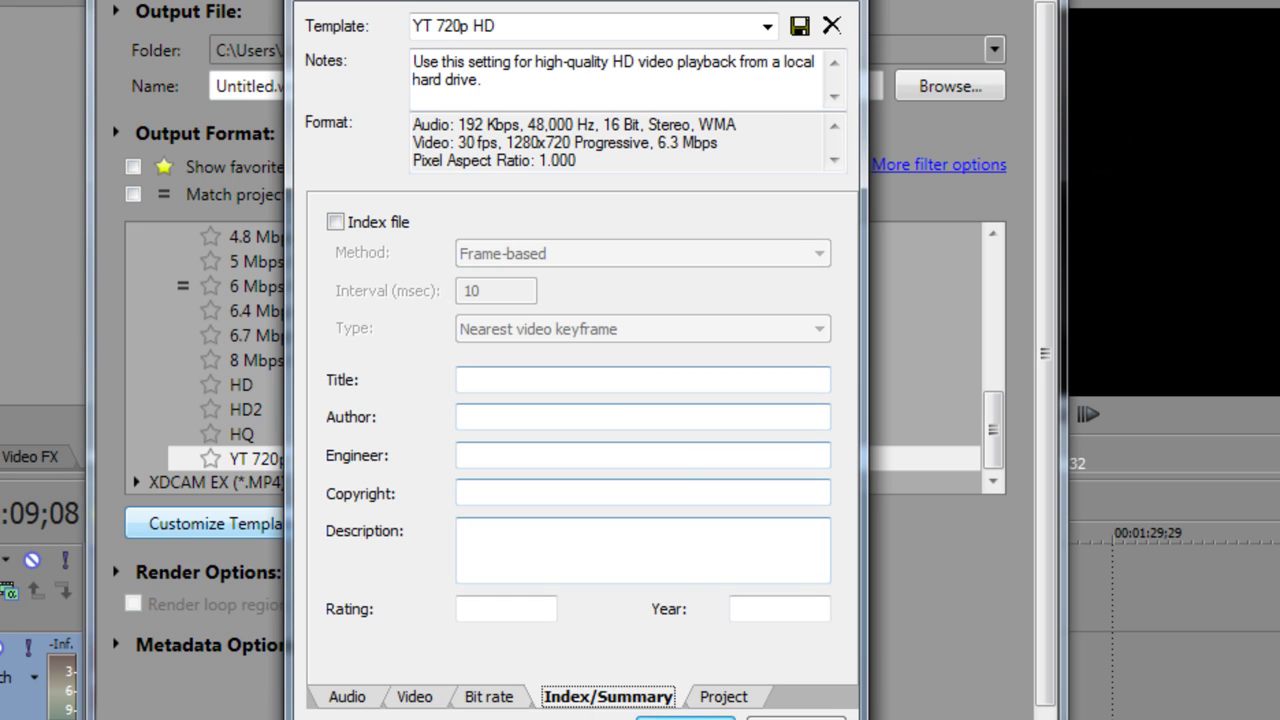
click(730, 697)
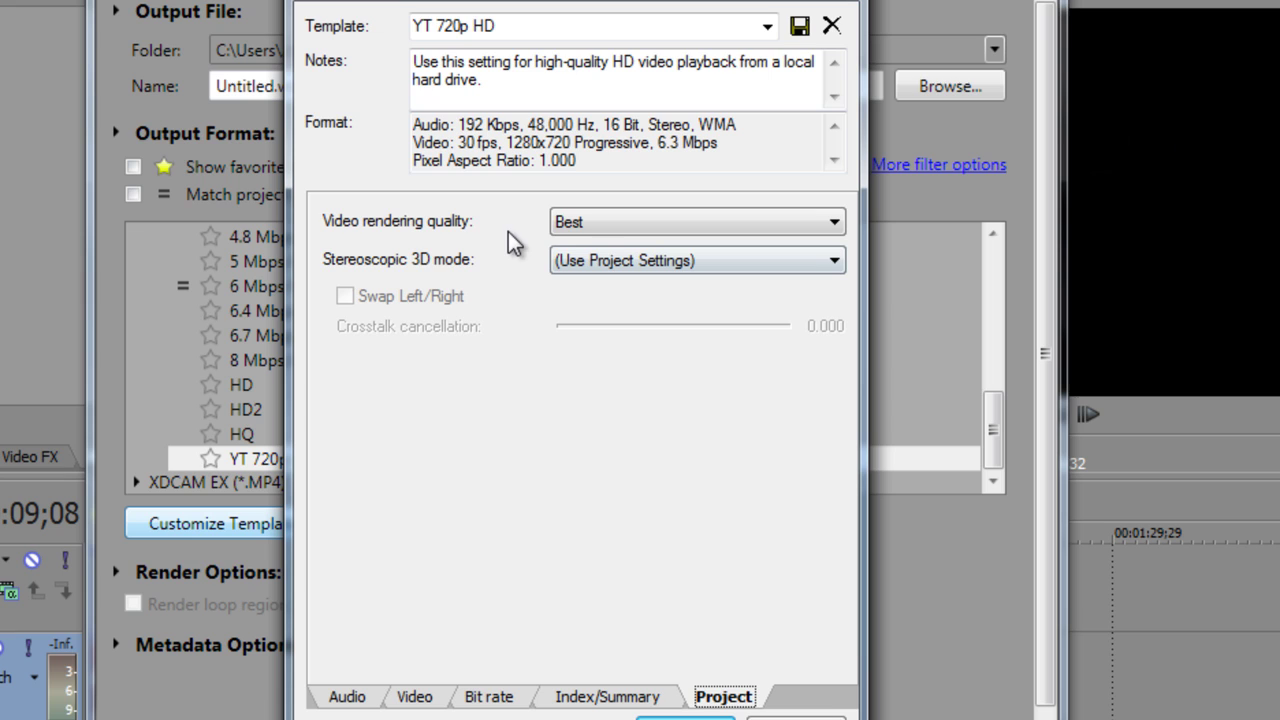
click(590, 225)
click(601, 225)
click(586, 272)
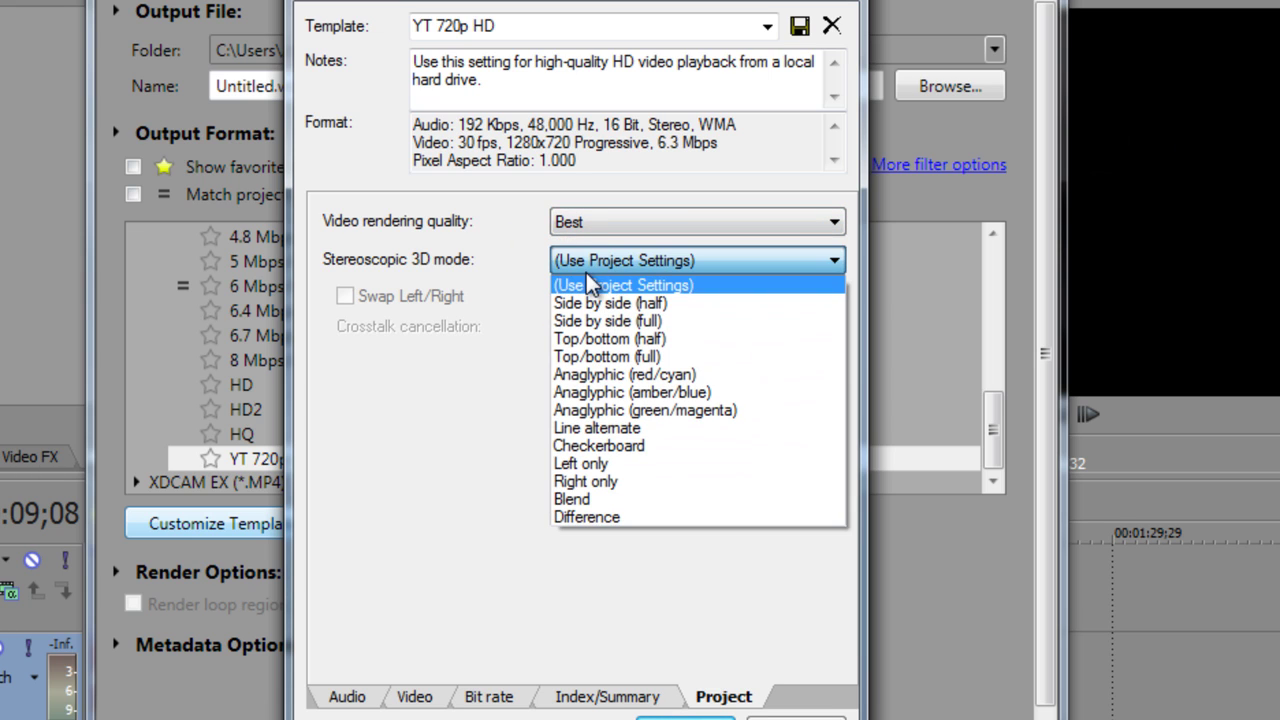
click(616, 271)
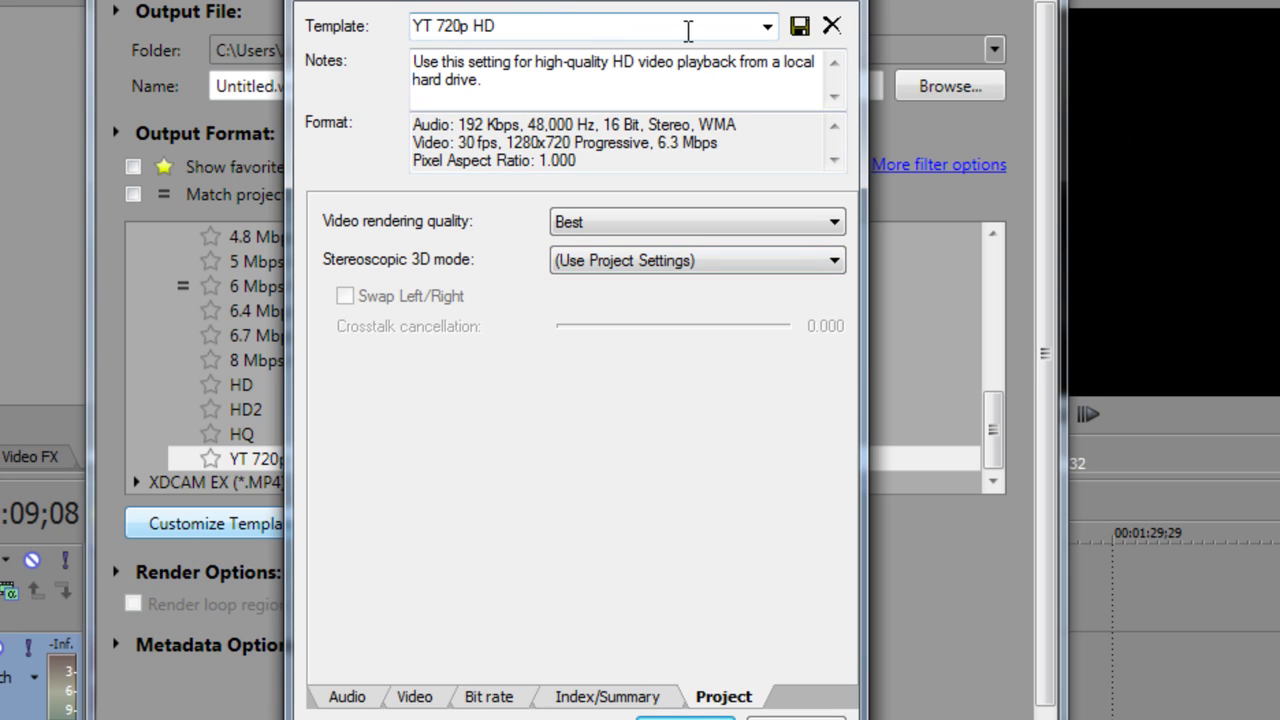
click(574, 24)
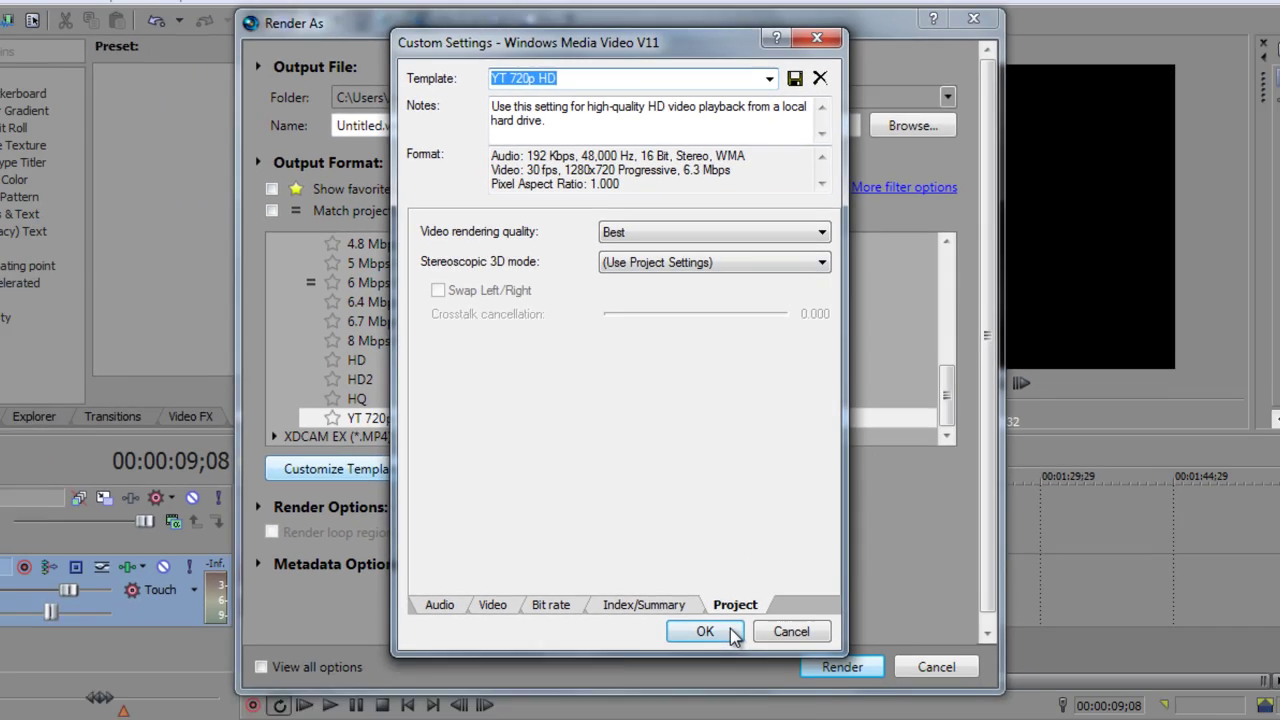
Confirm the YT 720p HD custom settings with OK and cancel the Render As dialog.
click(686, 717)
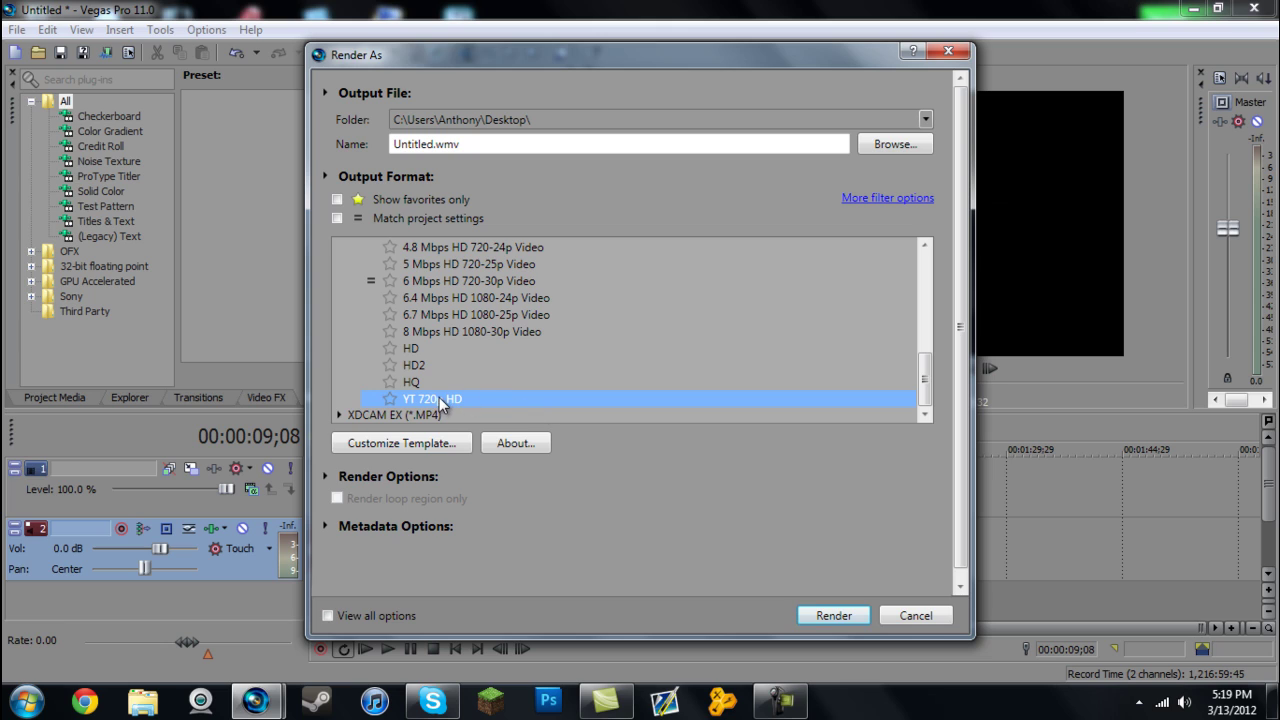
click(490, 146)
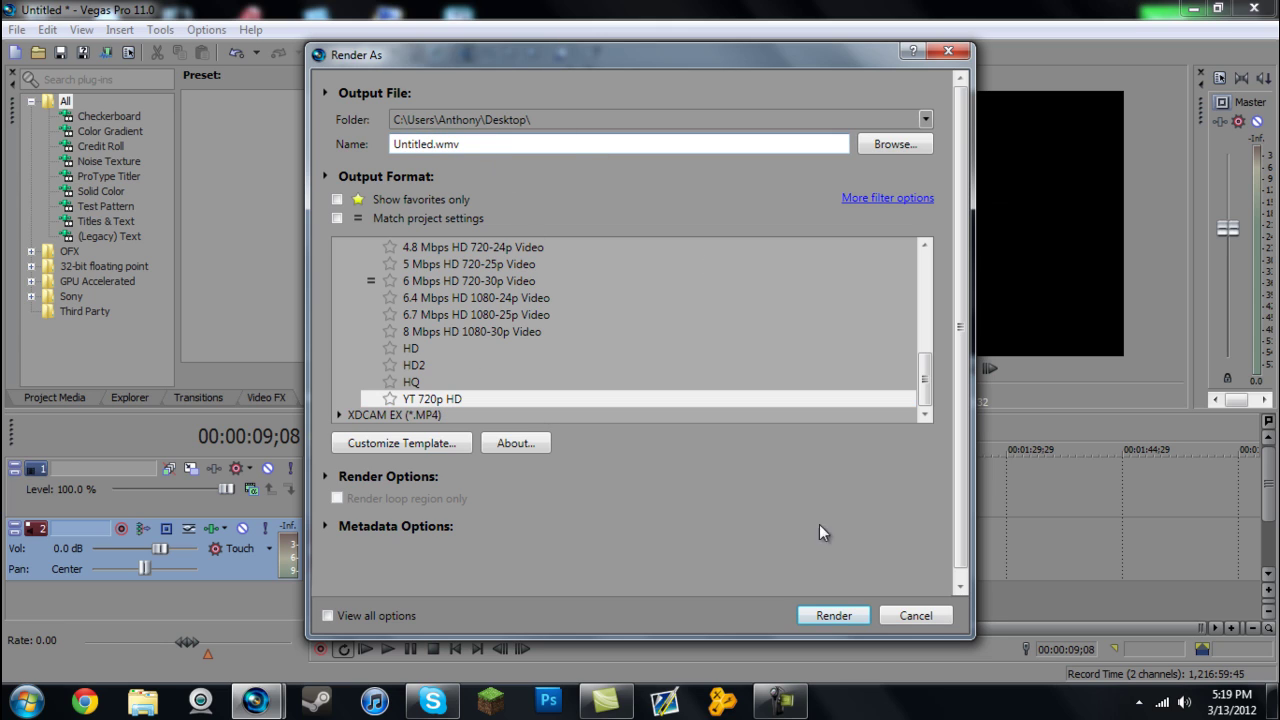
click(920, 615)
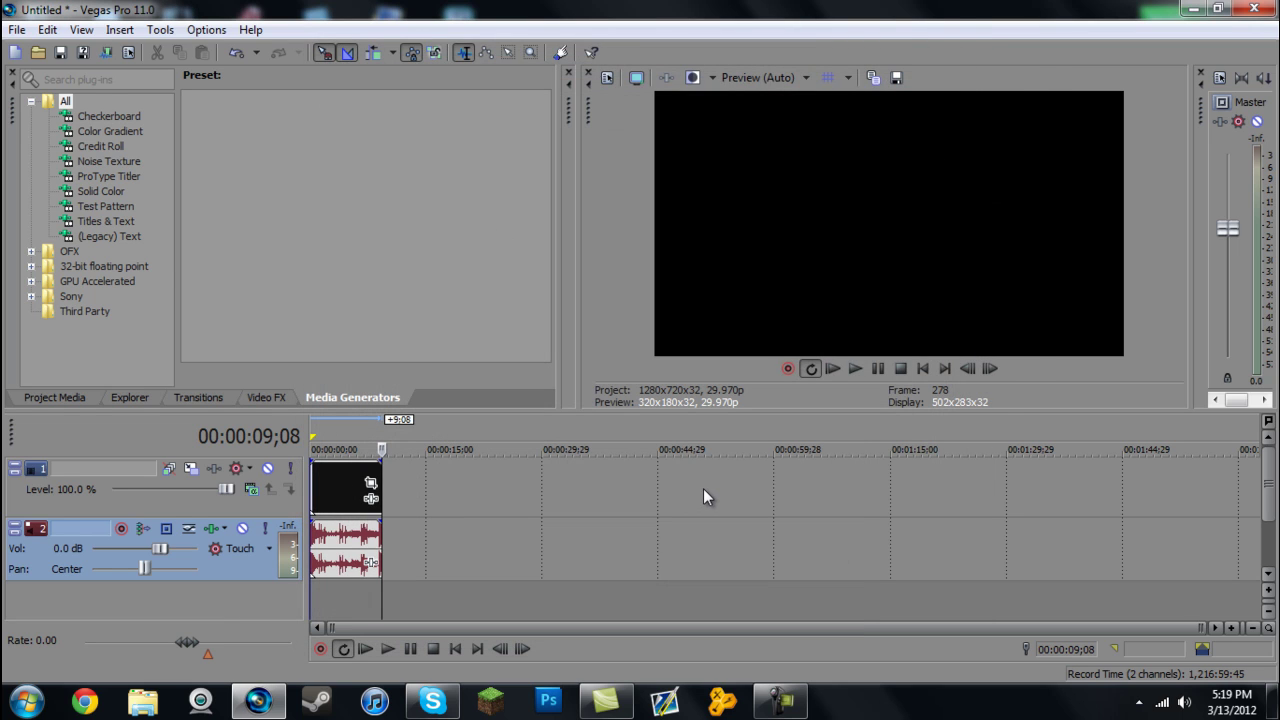